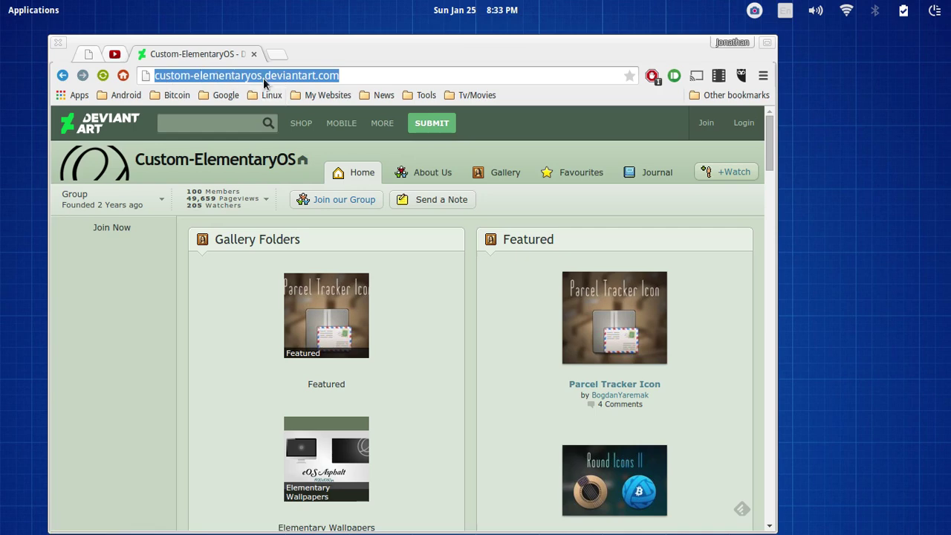
- Scroll down the Gallery Folders panel and open the Custom-ElementaryOS Themes folder
scroll(211, 216, down, 3)
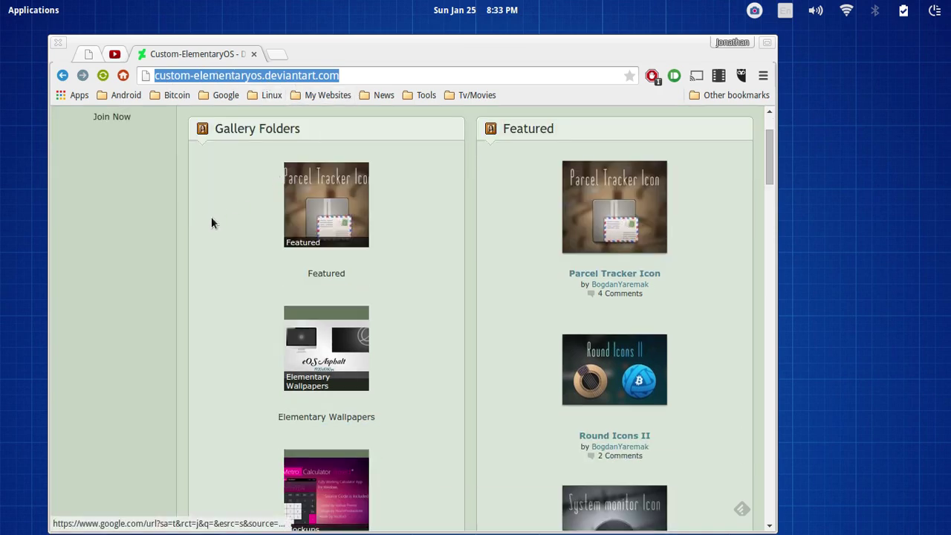
scroll(223, 238, up, 1)
scroll(223, 239, down, 6)
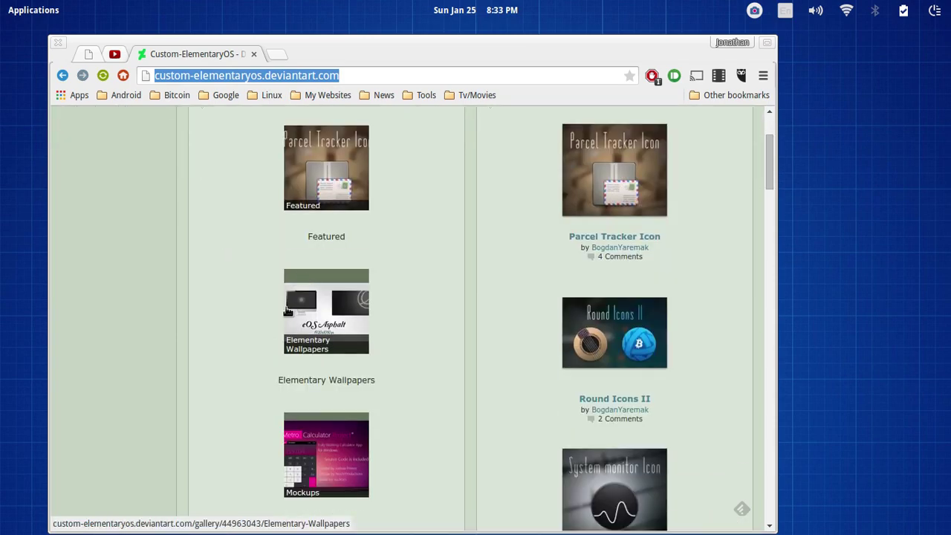
scroll(263, 301, down, 3)
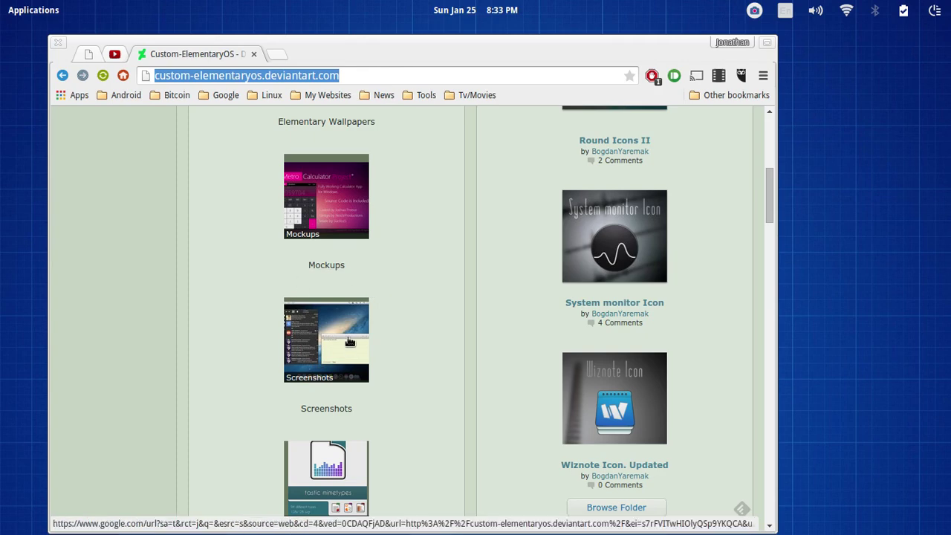
scroll(248, 349, down, 5)
scroll(235, 350, down, 4)
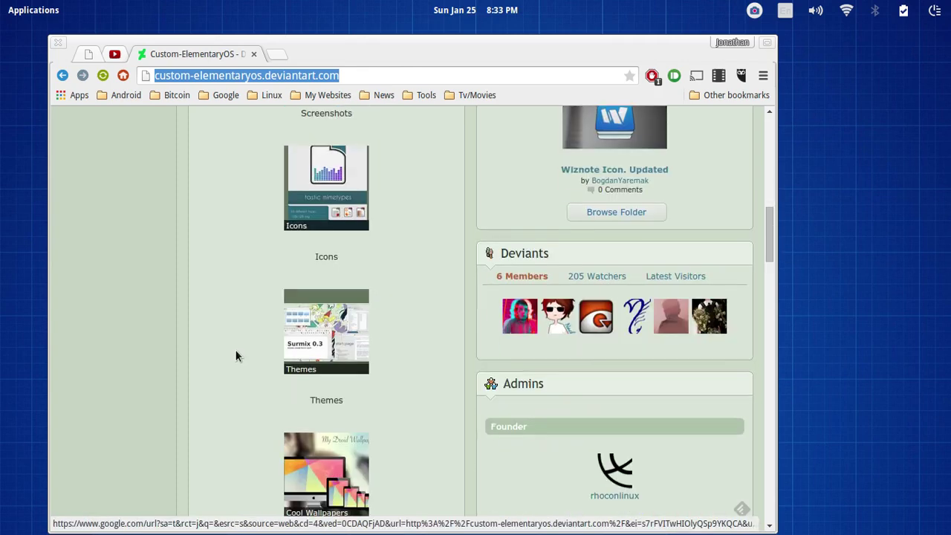
click(324, 316)
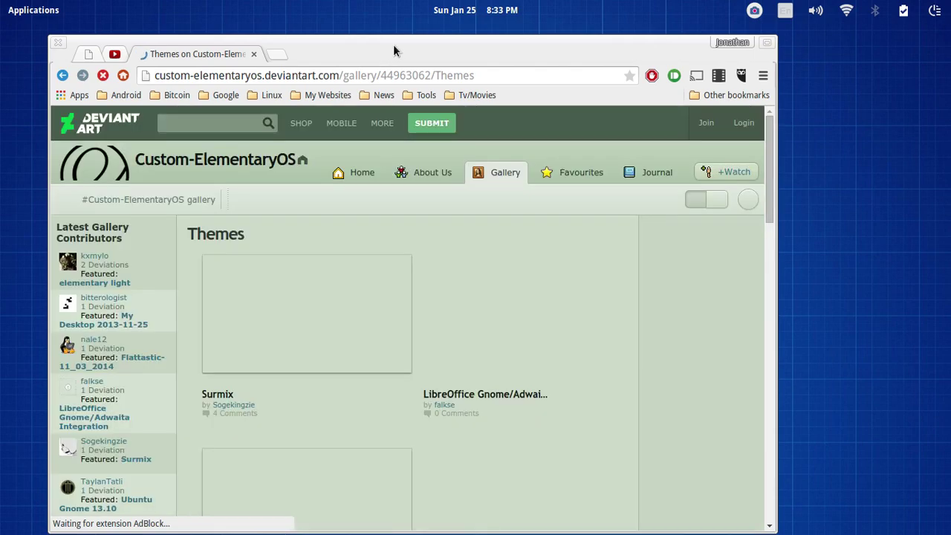
- Scroll through the Themes gallery and open the Numix Champagne GTK3 Theme page
drag(393, 50, 392, 38)
scroll(411, 212, down, 6)
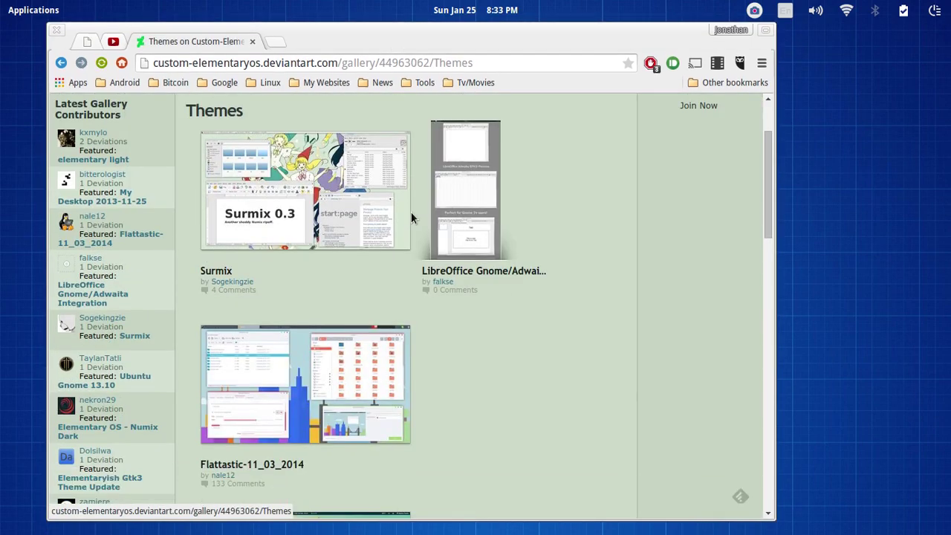
scroll(439, 283, down, 4)
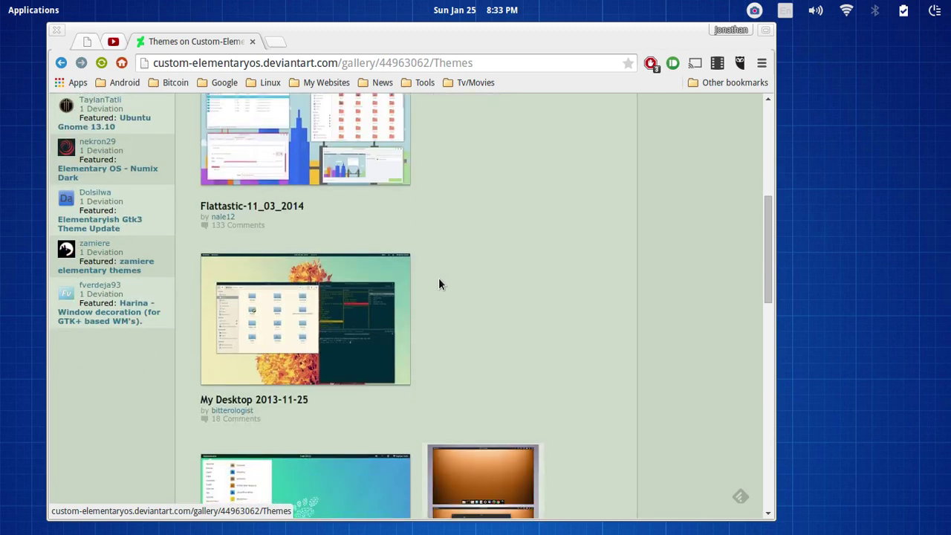
scroll(440, 279, down, 4)
scroll(506, 279, down, 5)
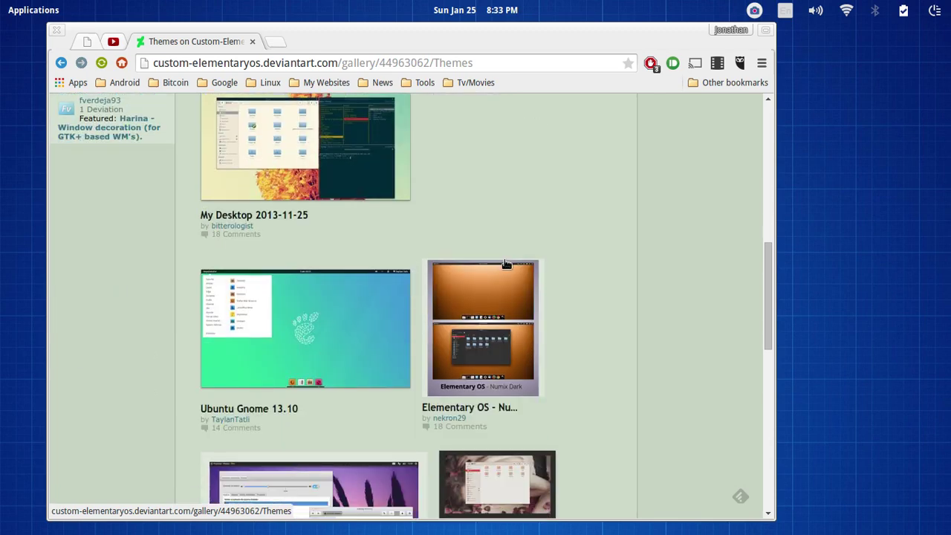
scroll(574, 281, down, 3)
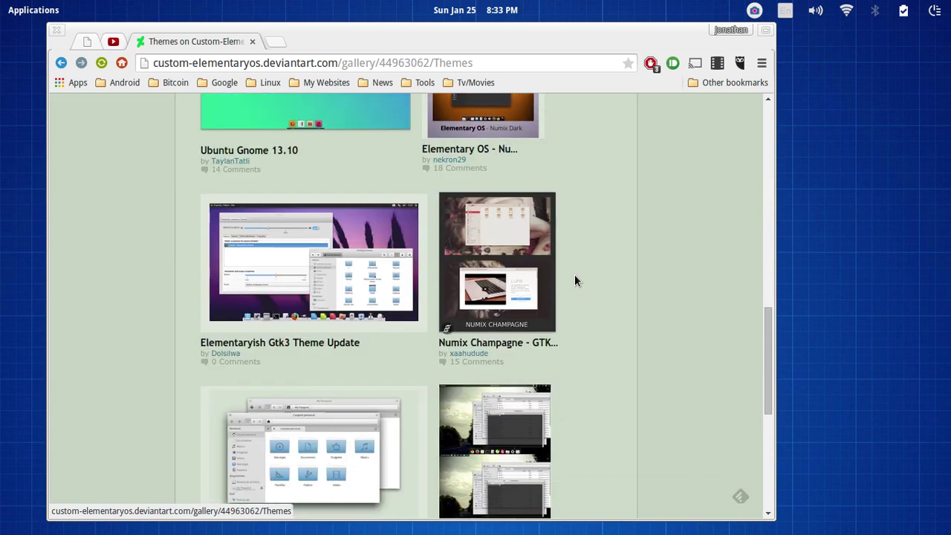
scroll(575, 281, down, 2)
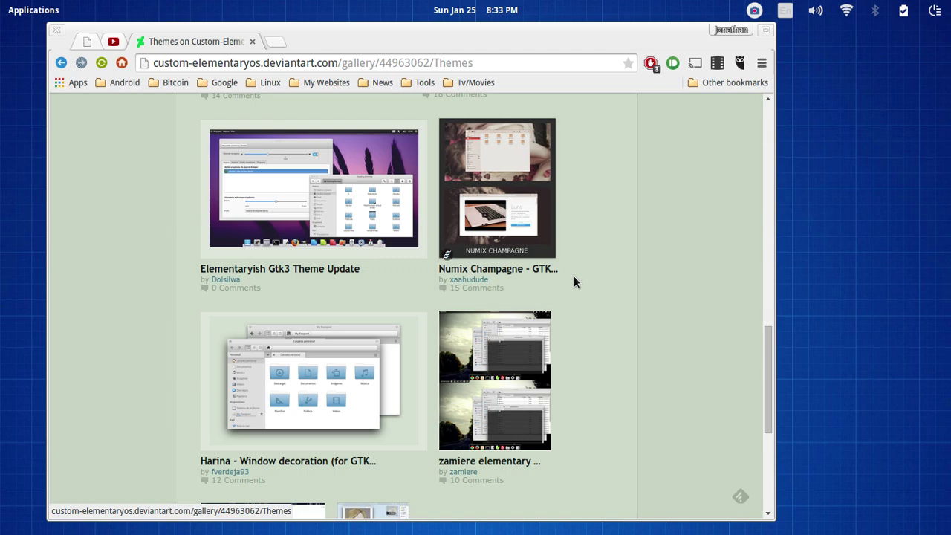
scroll(574, 281, down, 5)
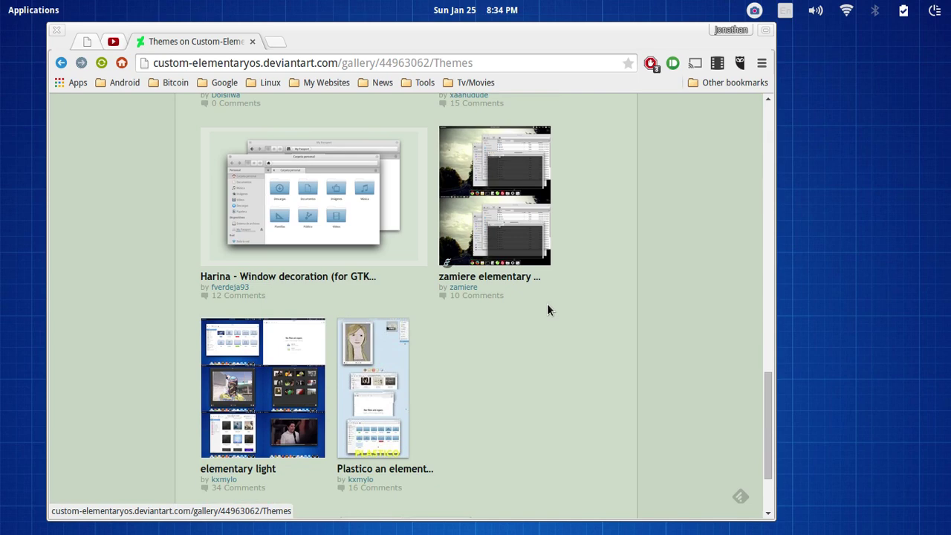
scroll(547, 303, up, 9)
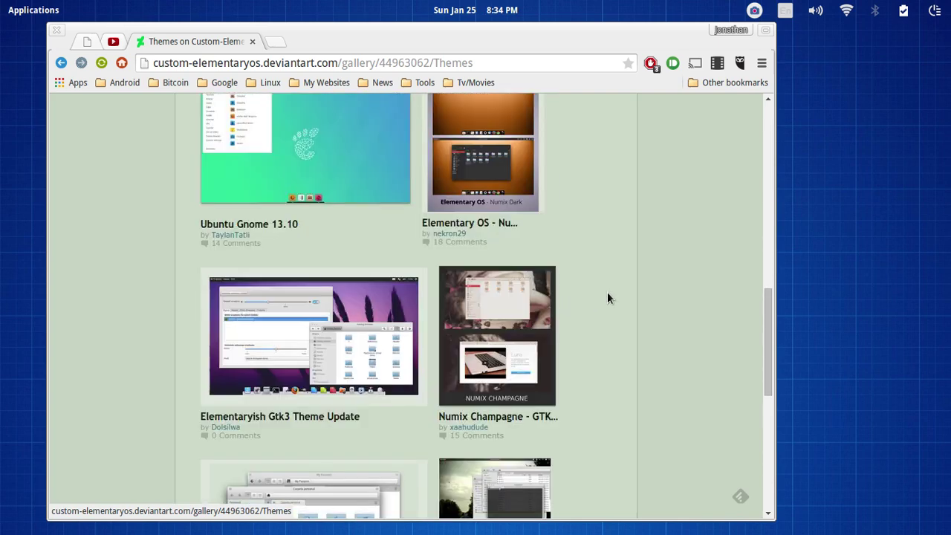
click(504, 363)
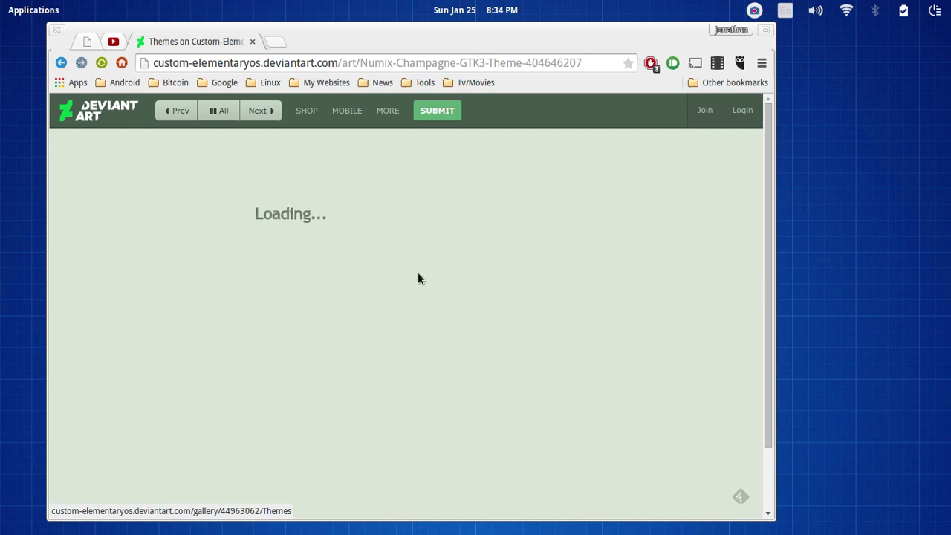
- Download the Numix Champagne theme as a zip into Downloads
scroll(335, 272, down, 2)
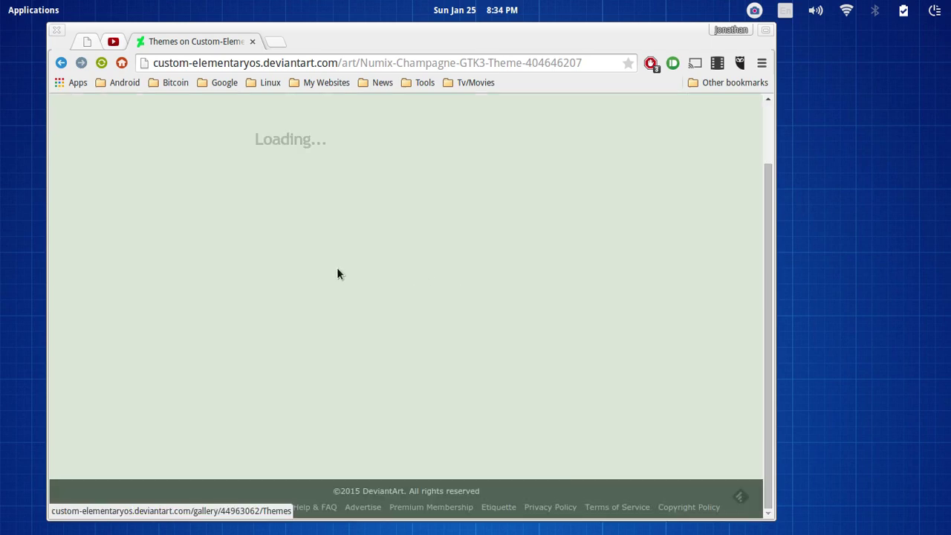
scroll(459, 282, up, 2)
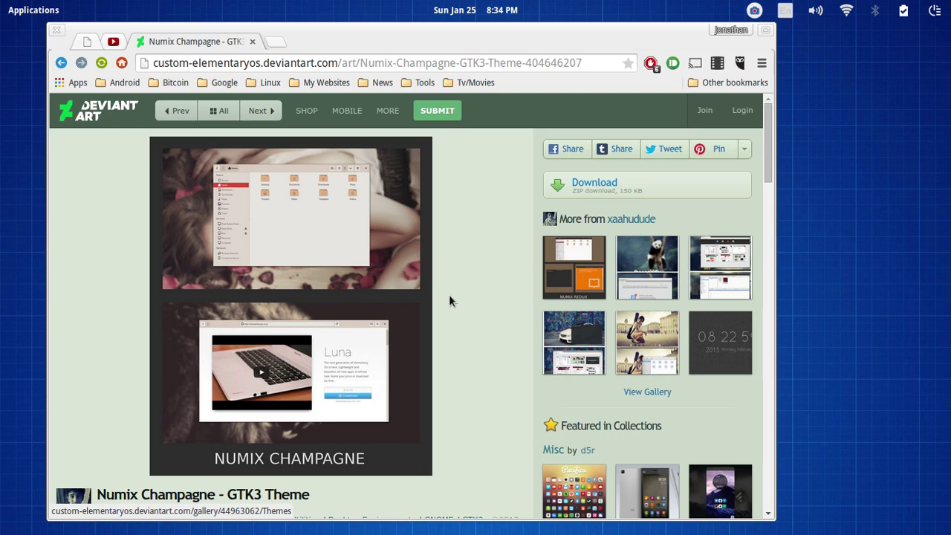
click(584, 186)
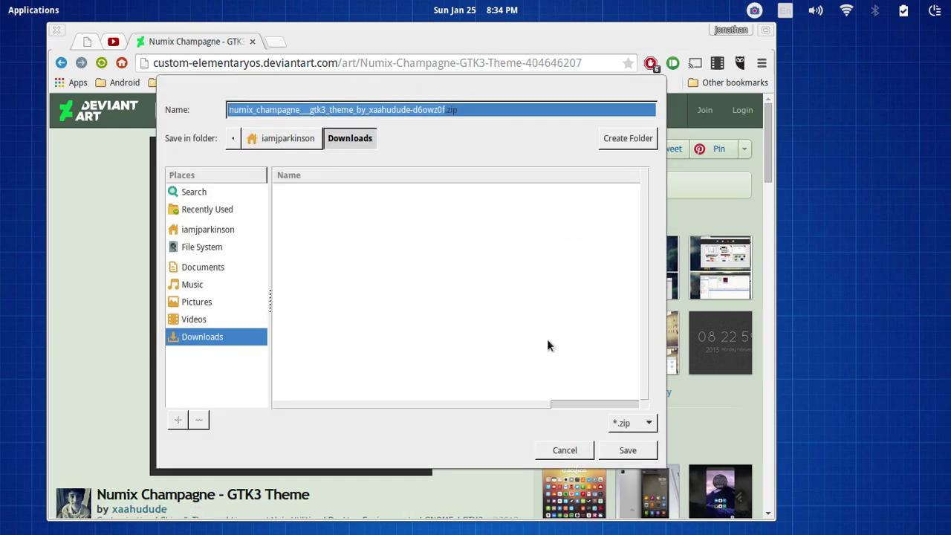
click(628, 451)
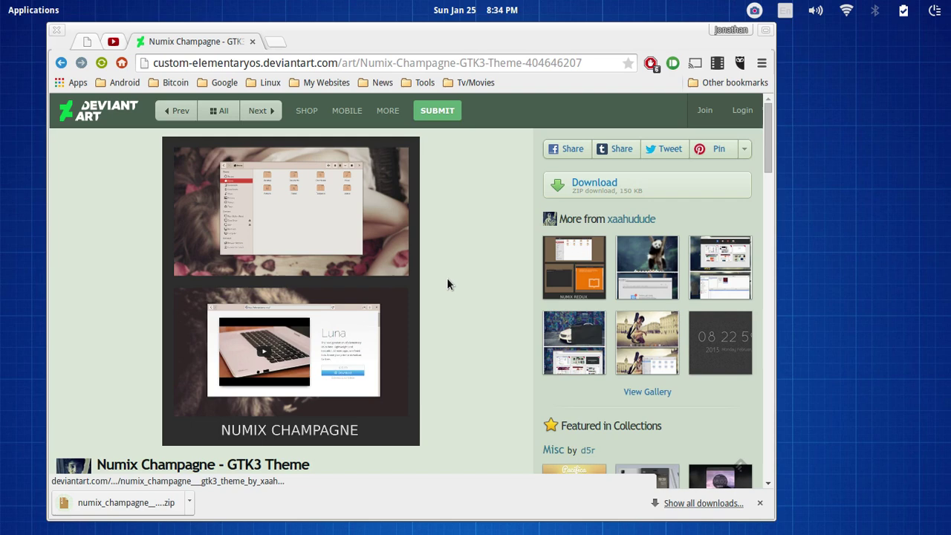
- Open the zip from Downloads in Archive Manager and extract its contents
mouse_move(379, 533)
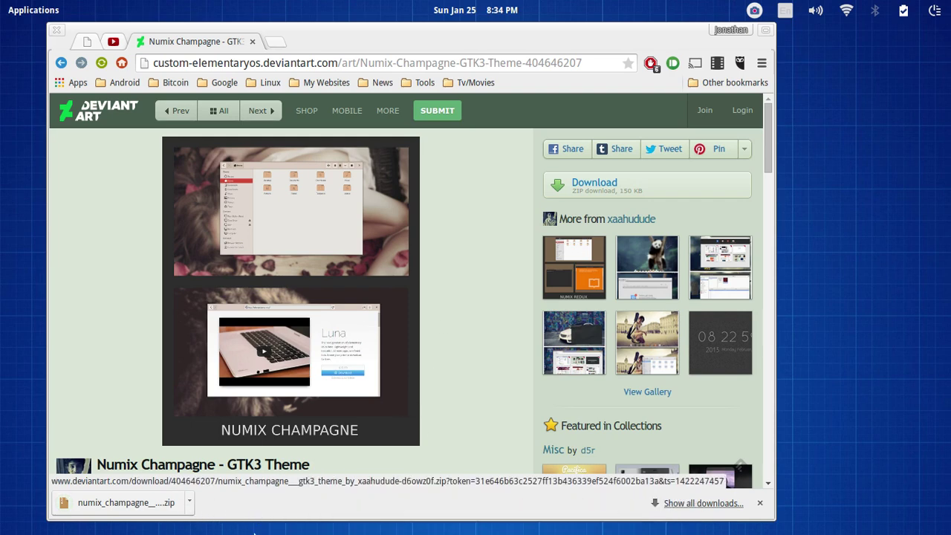
click(269, 521)
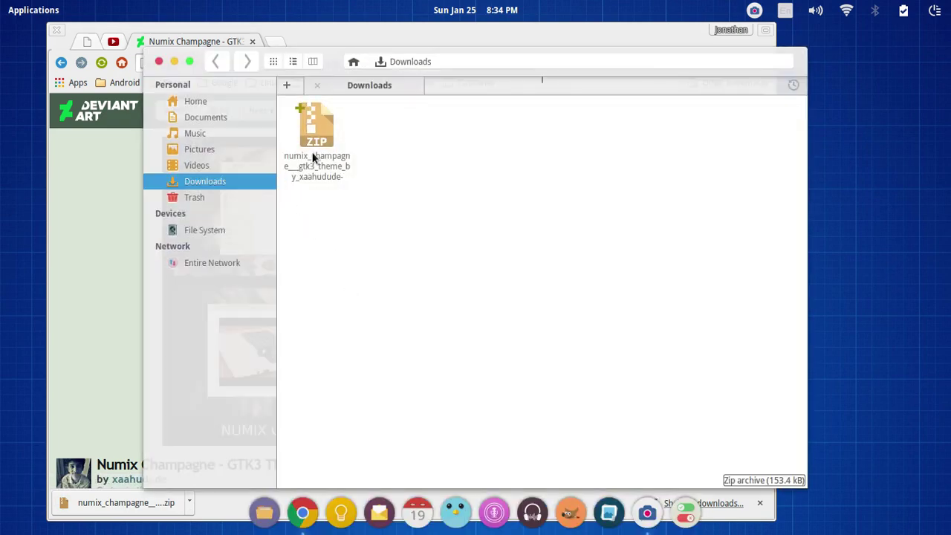
right_click(320, 168)
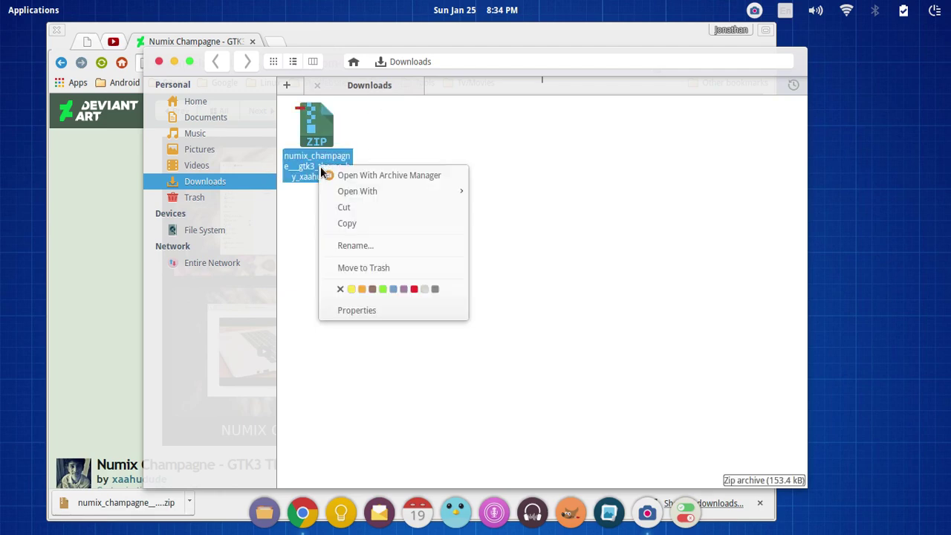
click(360, 174)
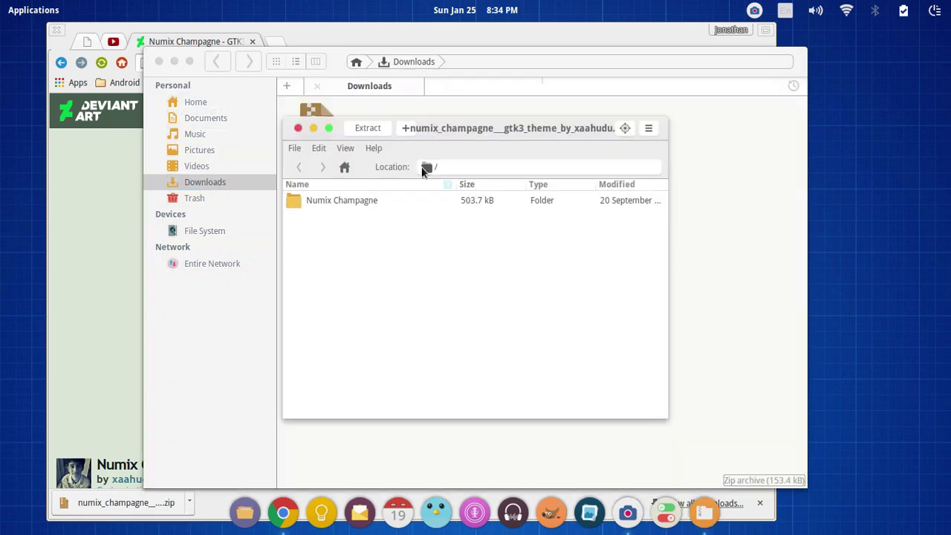
click(366, 129)
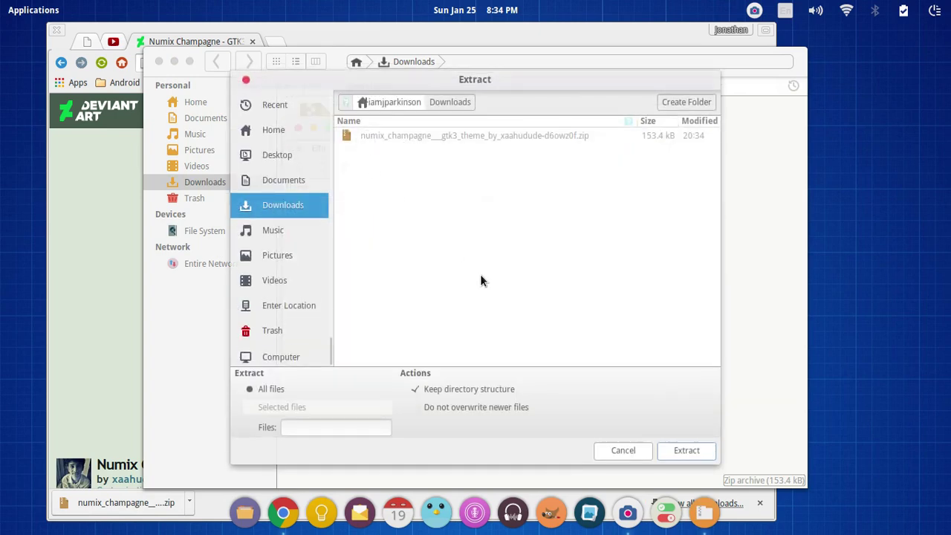
click(686, 451)
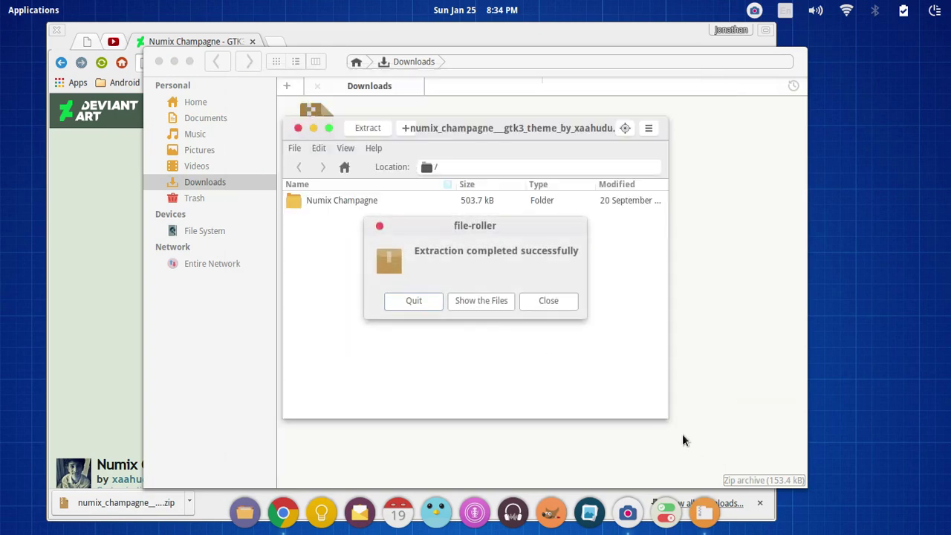
- Dismiss the extraction notice and move the Numix Champagne zip to the Trash
click(416, 300)
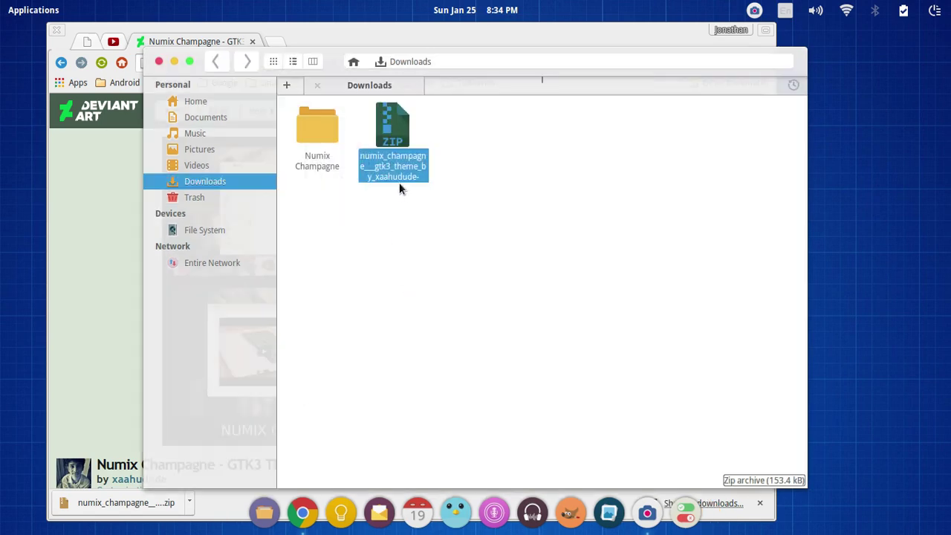
right_click(399, 184)
click(452, 252)
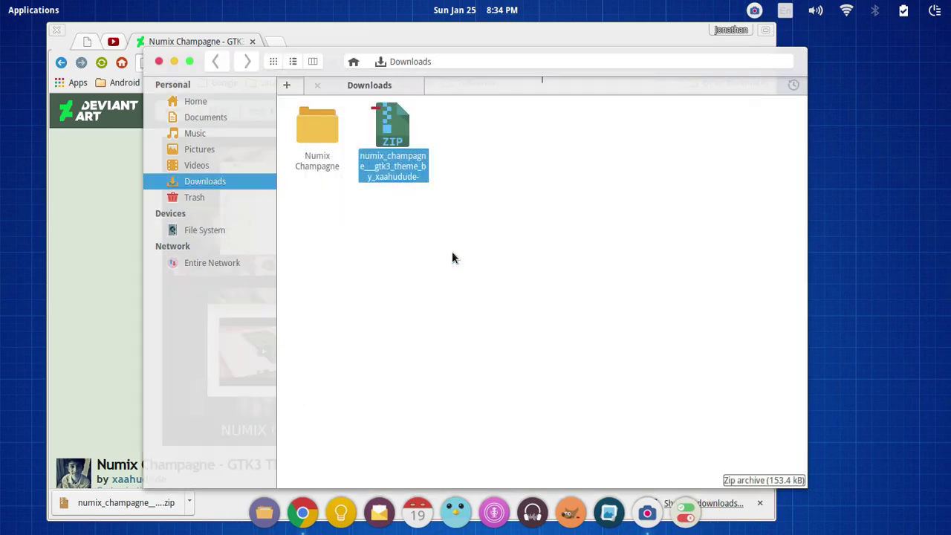
click(379, 194)
- Cut the extracted Numix Champagne folder so it can be moved
right_click(322, 125)
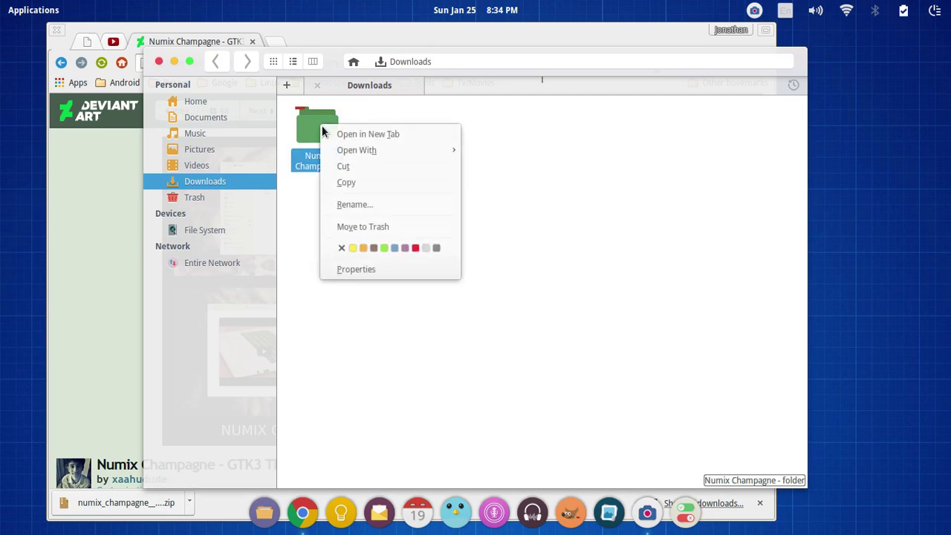
click(346, 166)
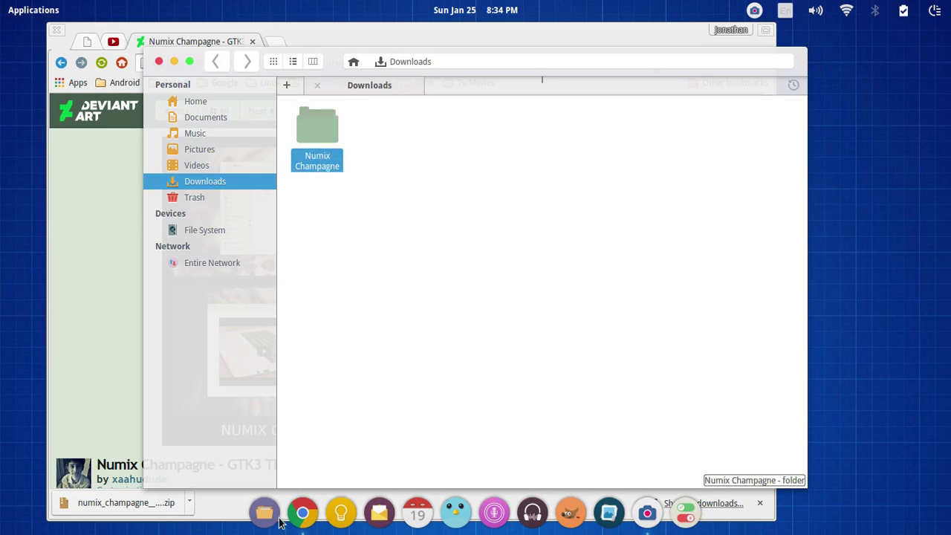
right_click(265, 508)
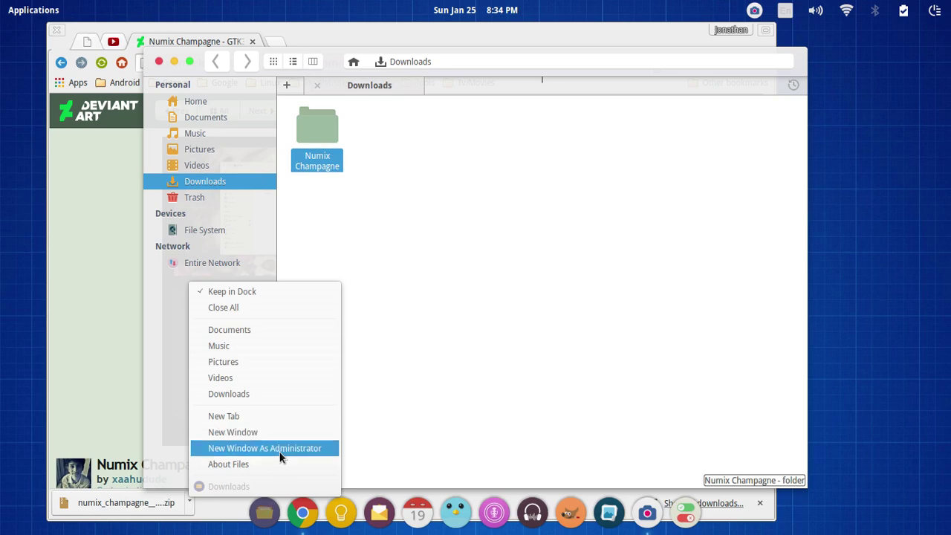
- Open a new Files window as Administrator, authenticating with the account password
click(280, 450)
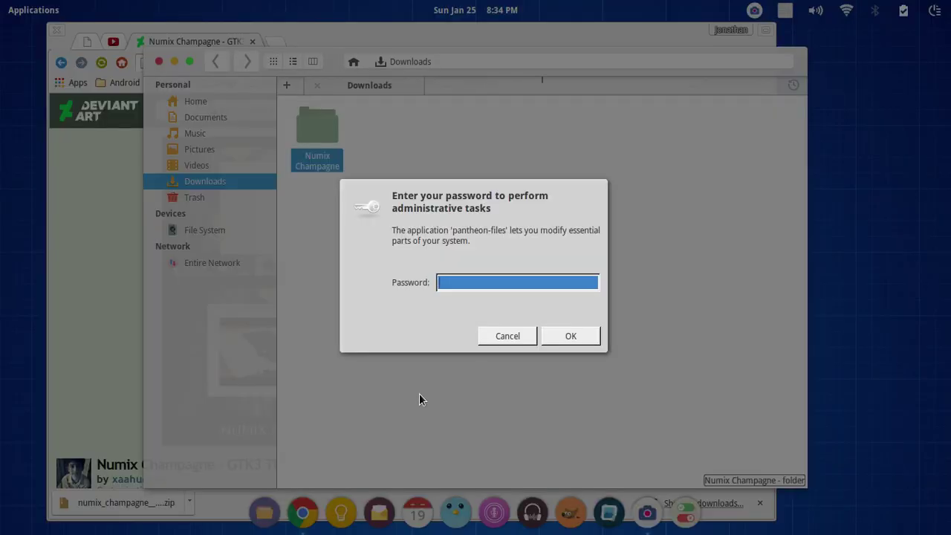
text(••••••••••)
key(Return)
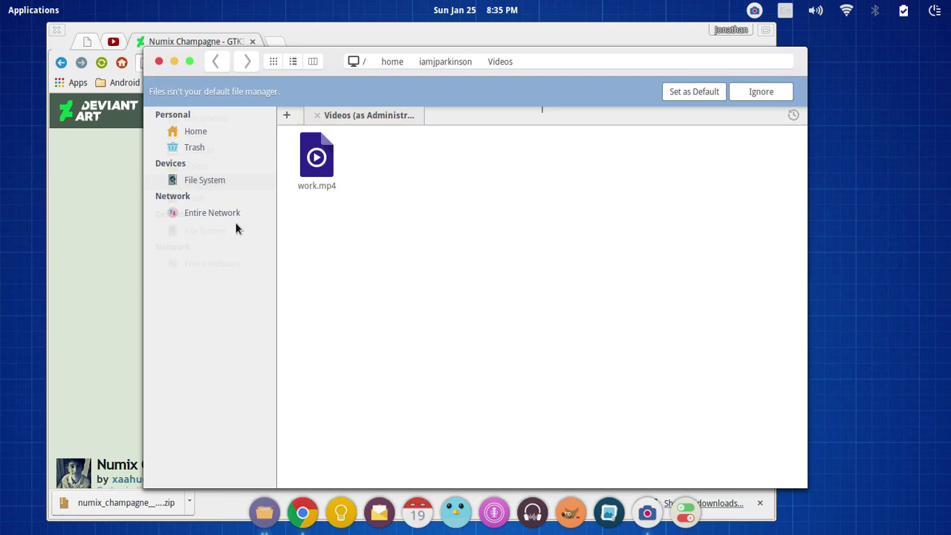
- Navigate the administrator window from File System to /usr/share/themes
click(214, 181)
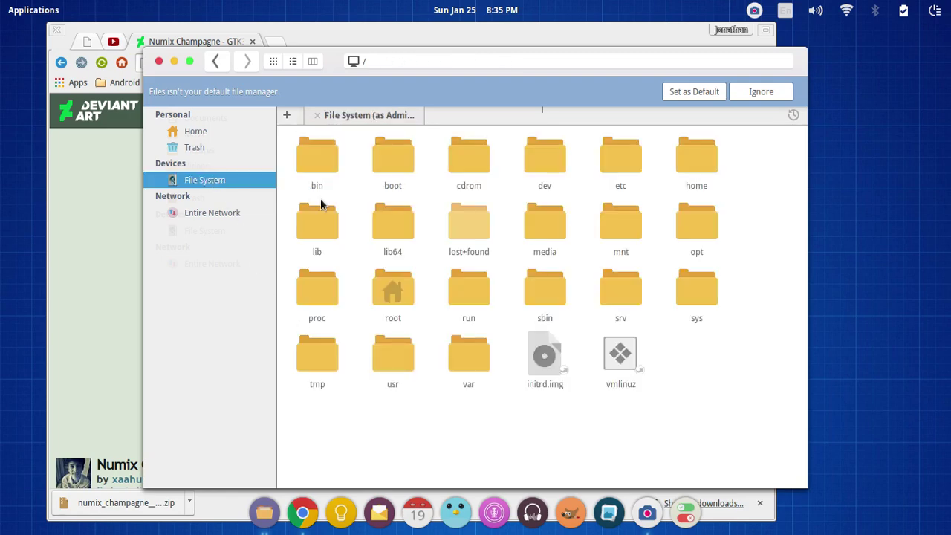
click(398, 364)
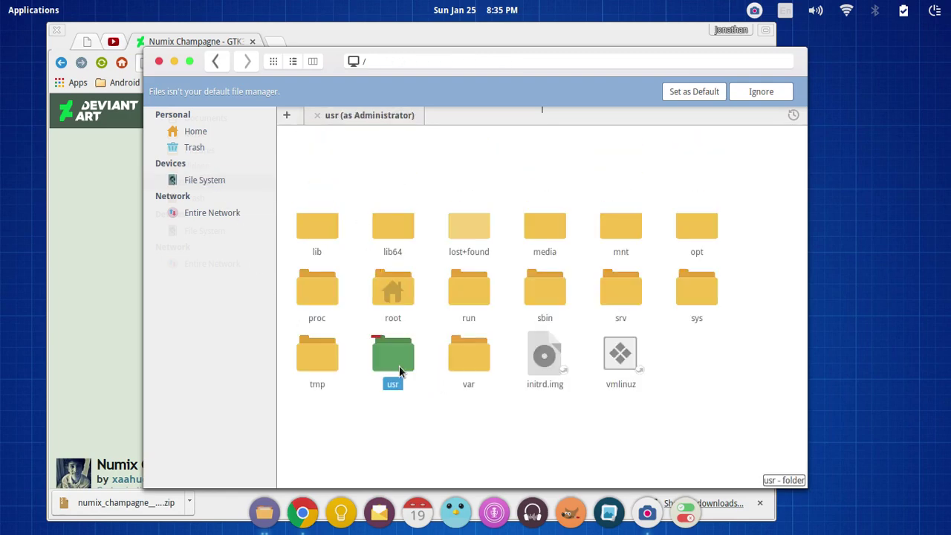
click(333, 236)
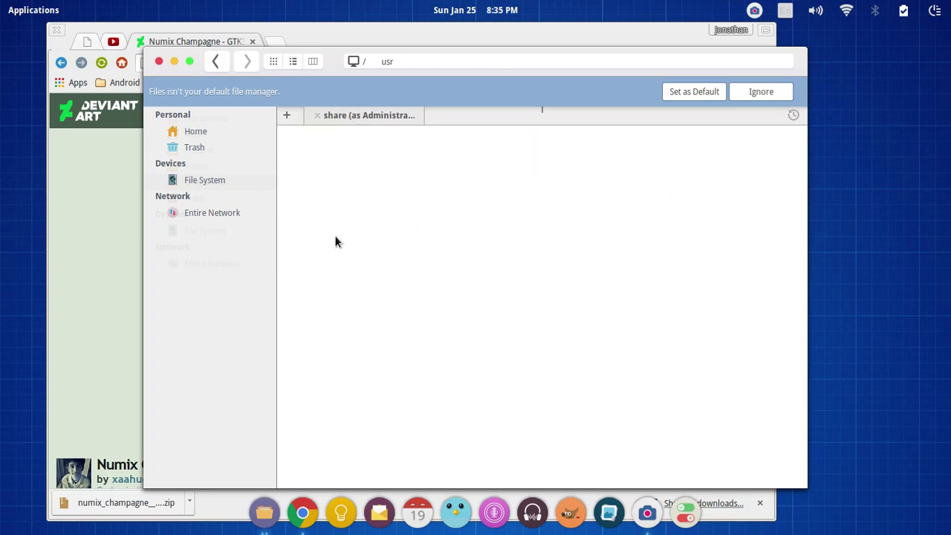
scroll(490, 280, down, 3)
scroll(490, 281, down, 20)
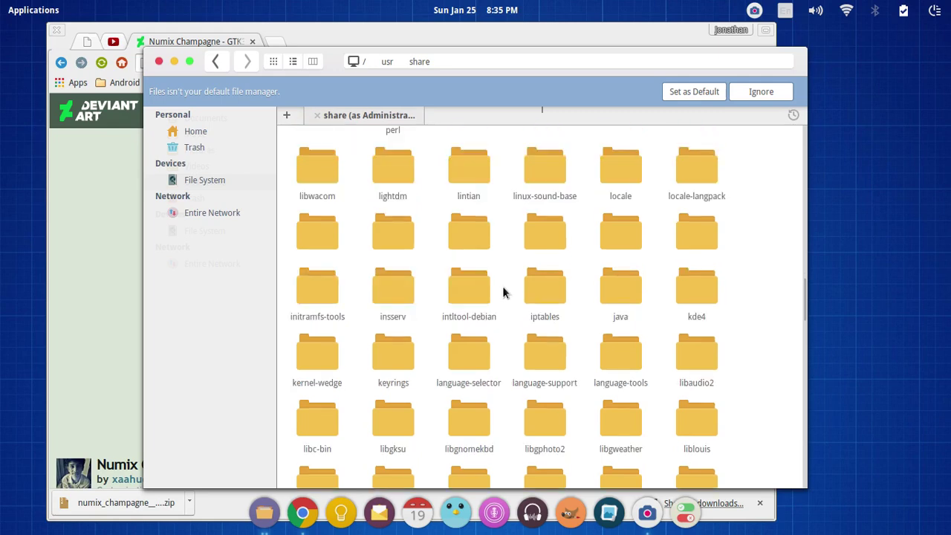
scroll(503, 295, down, 3)
scroll(507, 300, up, 10)
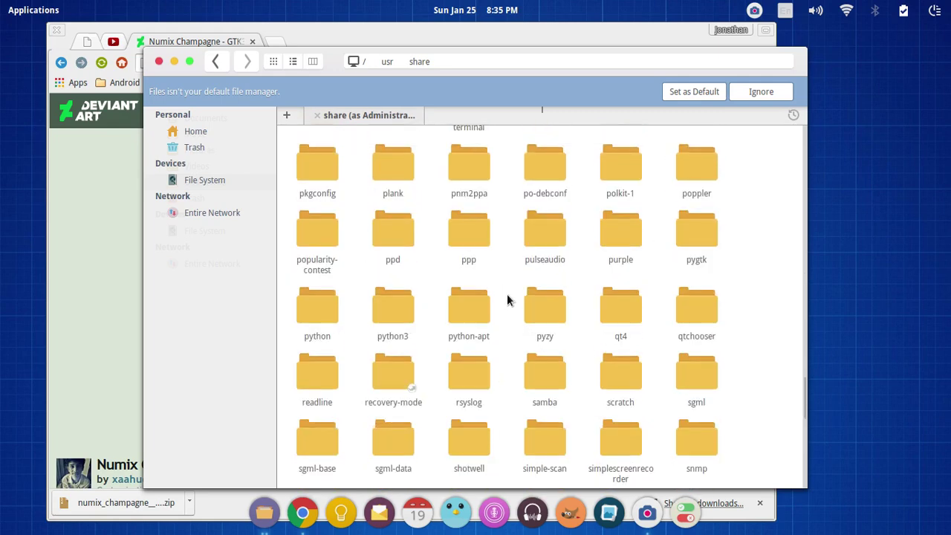
scroll(502, 312, down, 2)
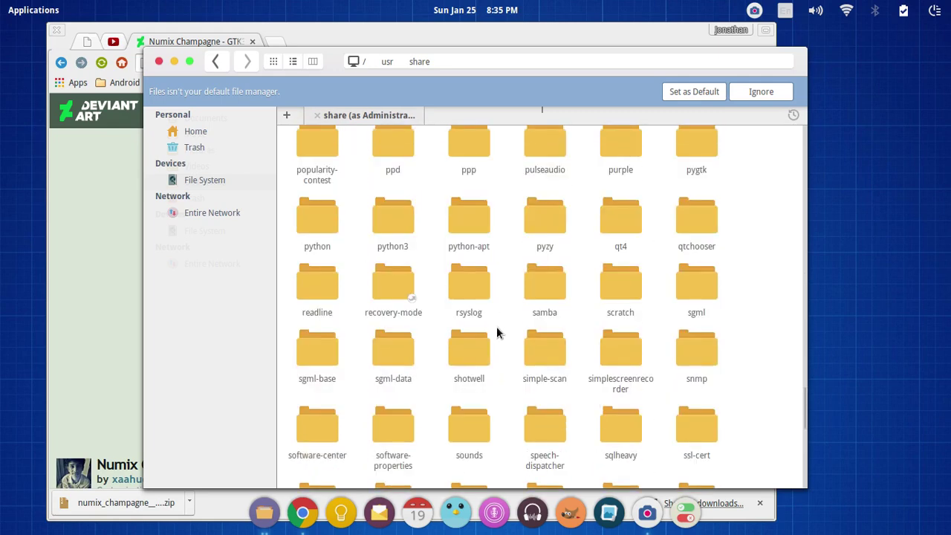
scroll(498, 332, down, 3)
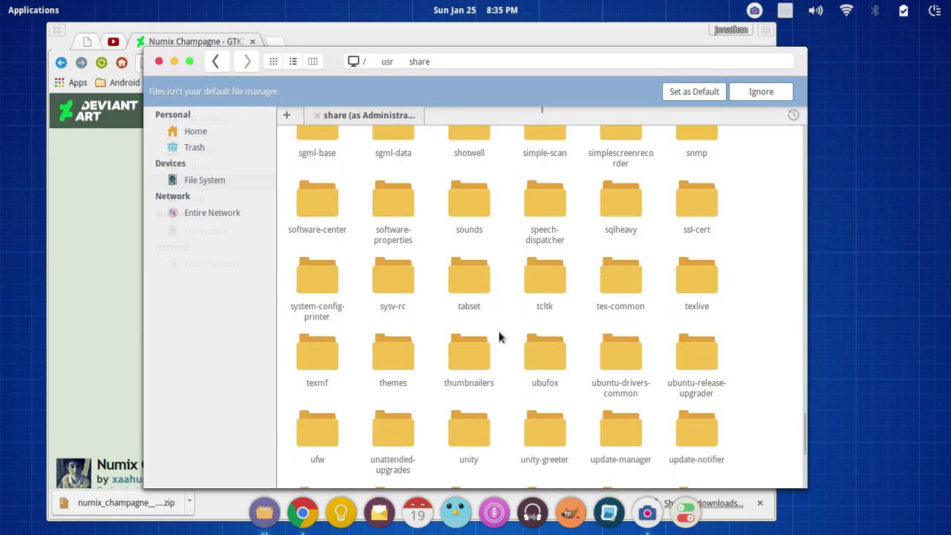
click(400, 364)
click(400, 362)
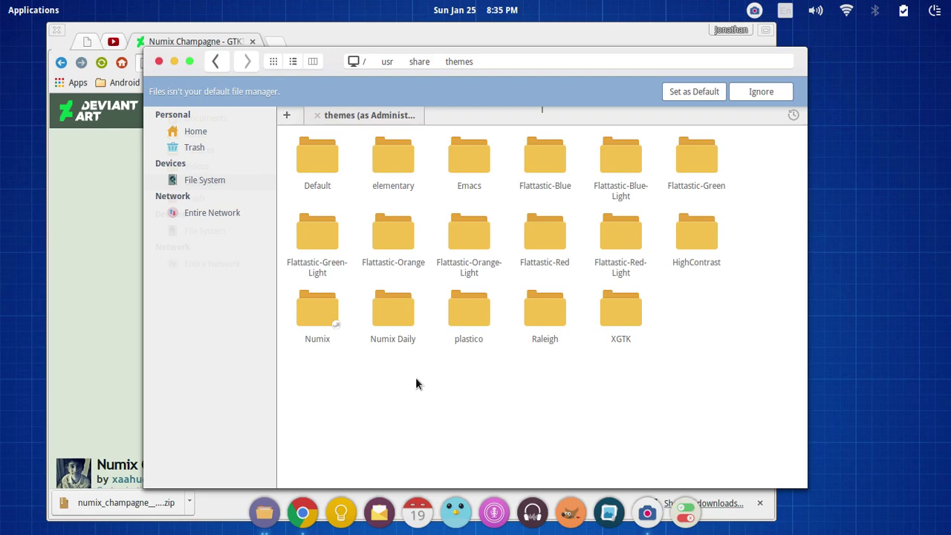
- Arrange the themes and Downloads windows side by side after a failed paste attempt
right_click(415, 378)
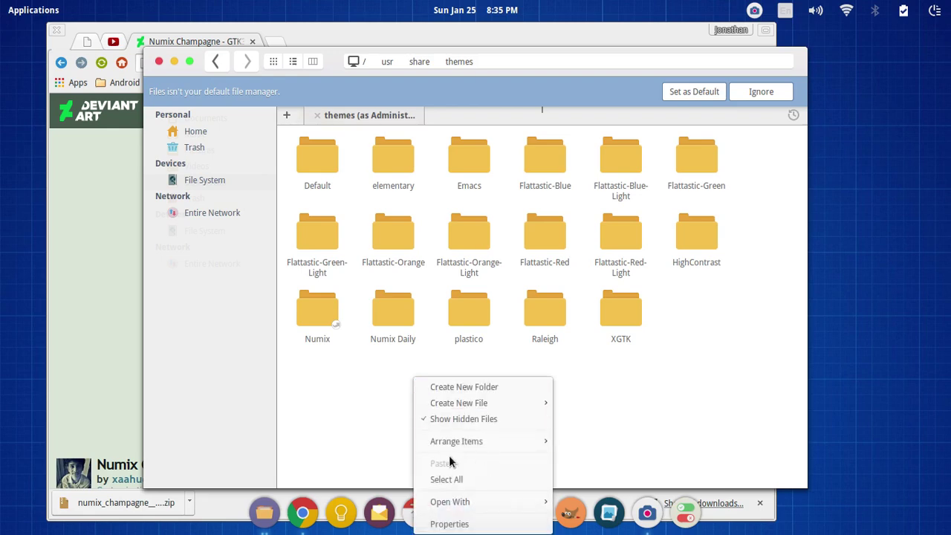
click(346, 389)
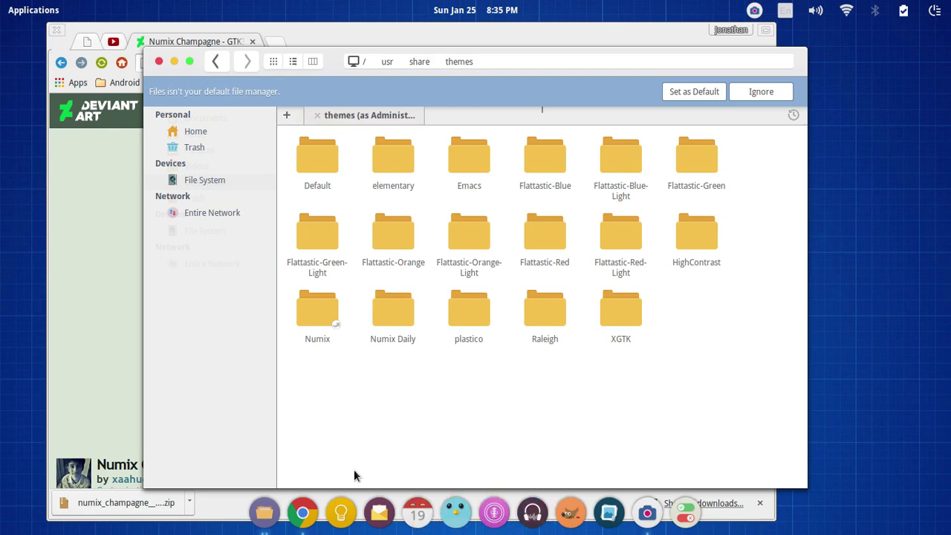
click(265, 513)
click(265, 512)
drag(191, 47, 456, 48)
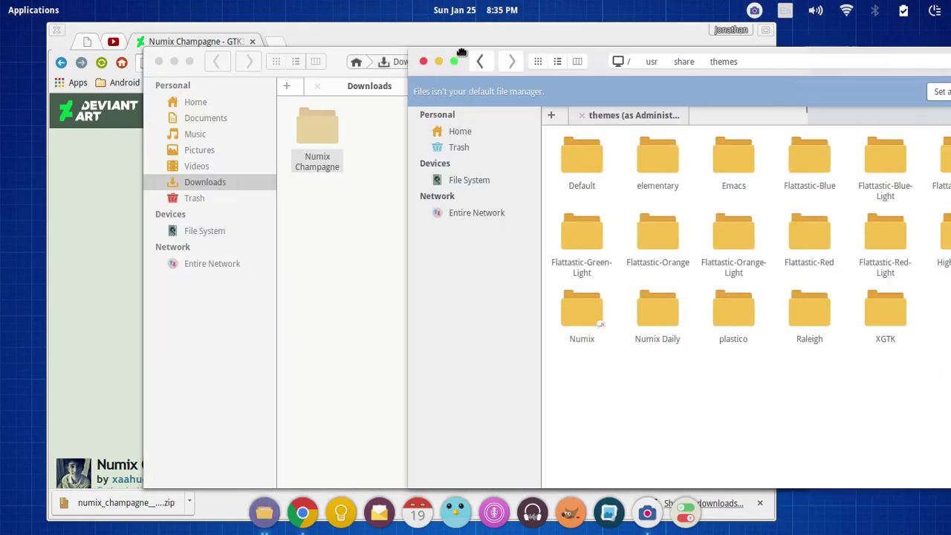
click(301, 214)
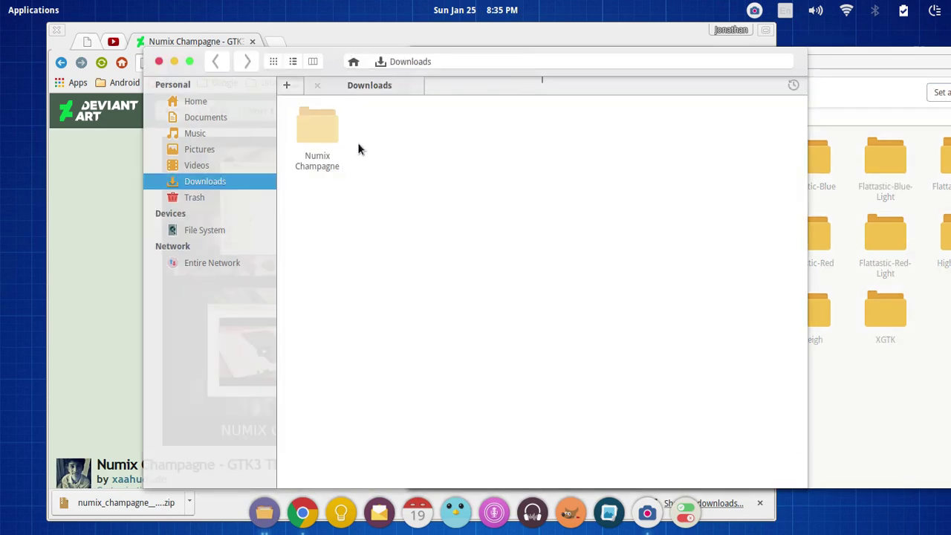
- Drag the Numix Champagne folder from Downloads into /usr/share/themes
right_click(366, 150)
click(384, 238)
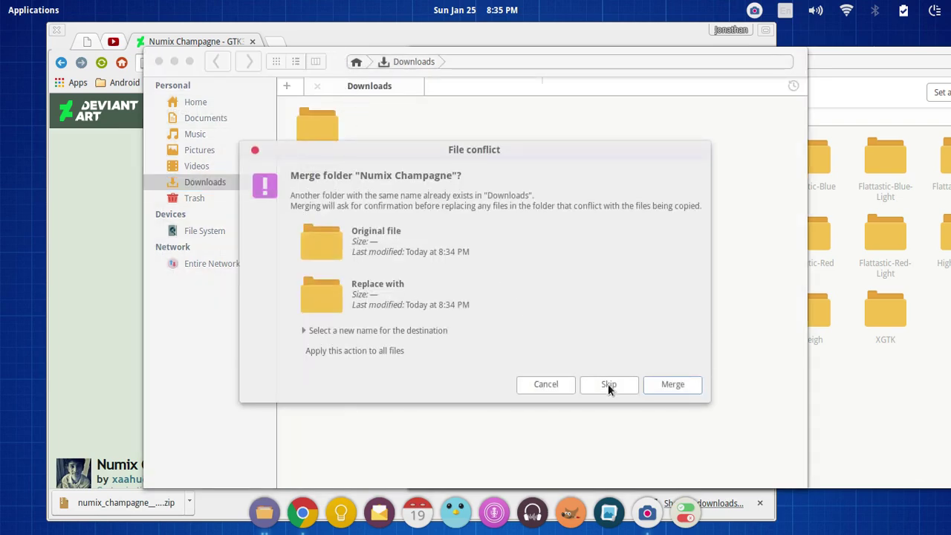
click(664, 383)
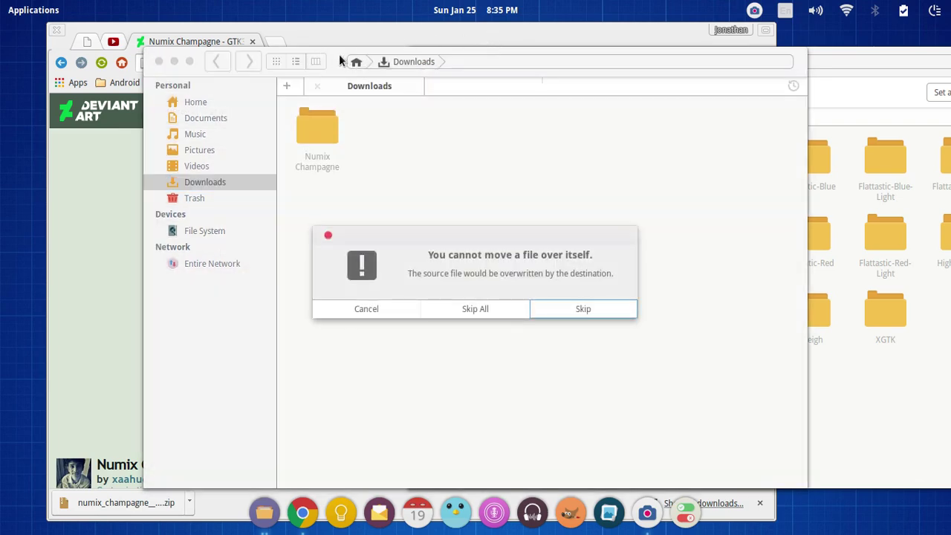
drag(340, 60, 242, 58)
click(384, 311)
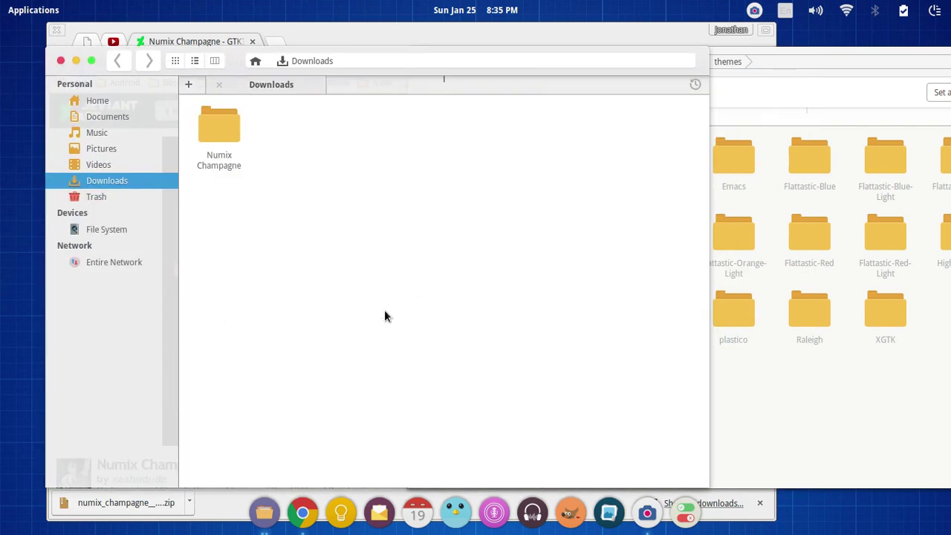
drag(236, 136, 766, 382)
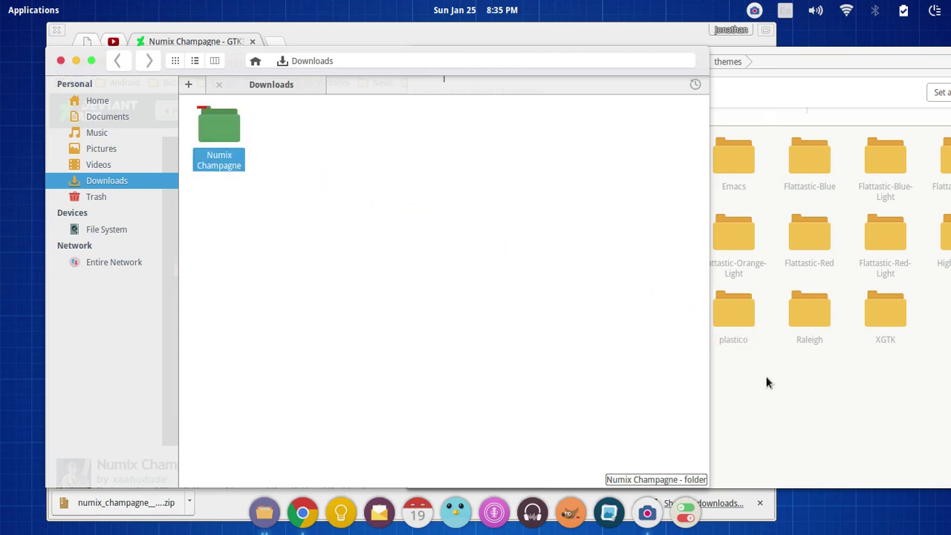
click(778, 396)
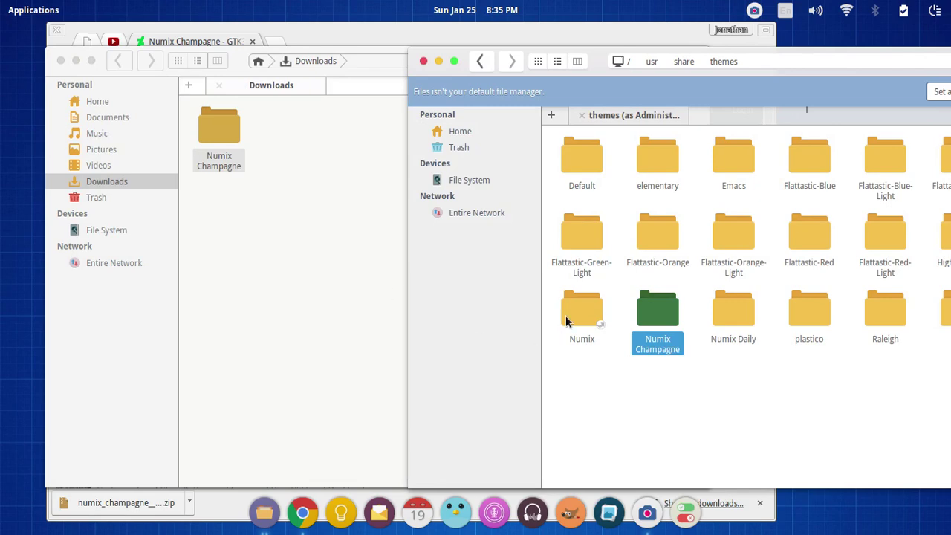
- Move the leftover Numix Champagne folder in Downloads to the Trash
click(212, 153)
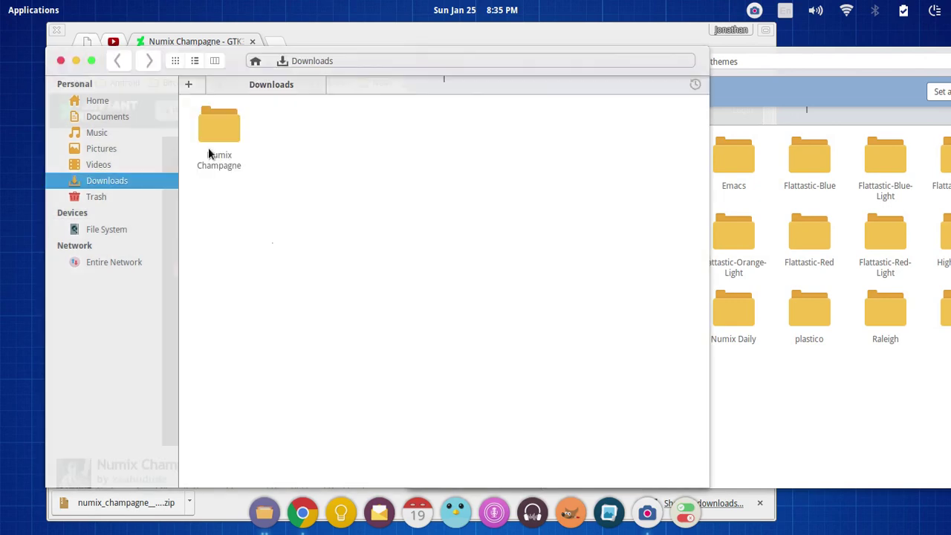
right_click(209, 148)
click(251, 247)
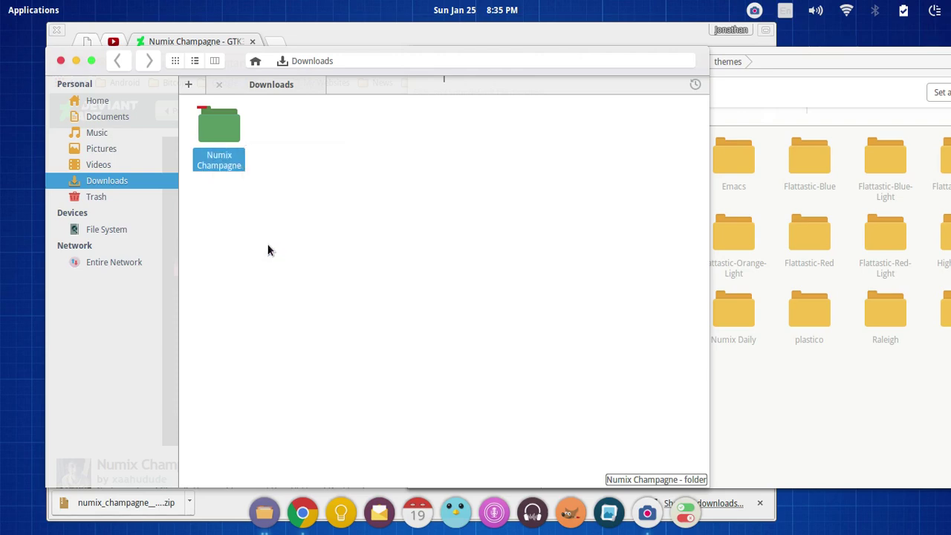
- Close both Files windows and bring up the Applications launcher
click(61, 63)
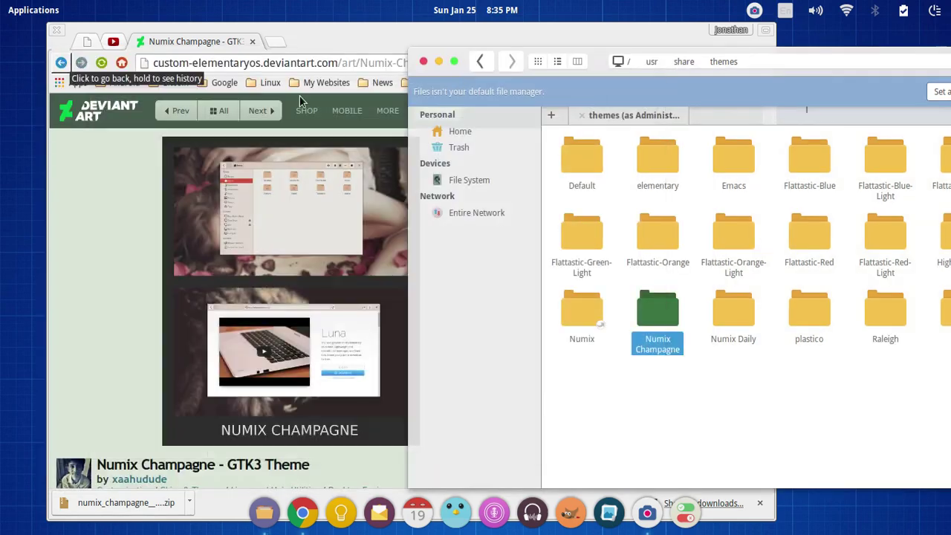
click(422, 61)
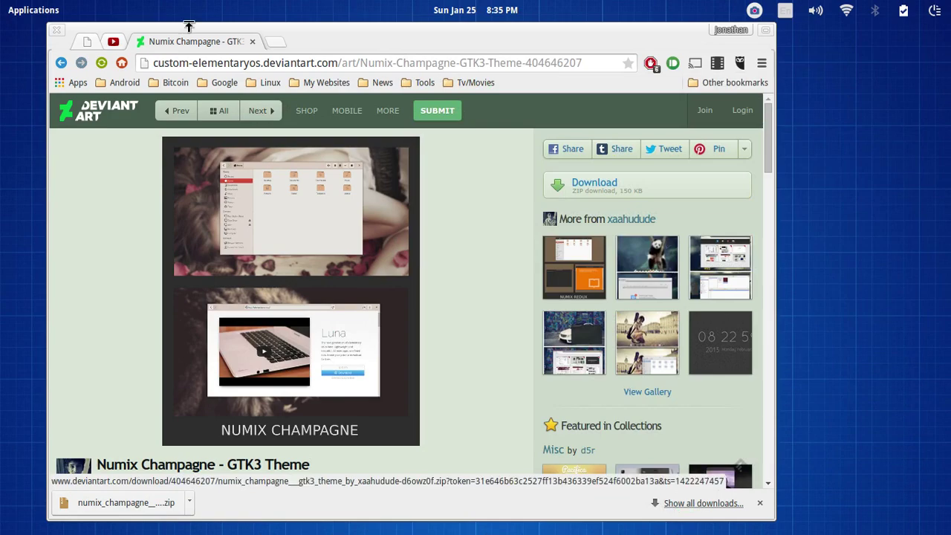
click(35, 12)
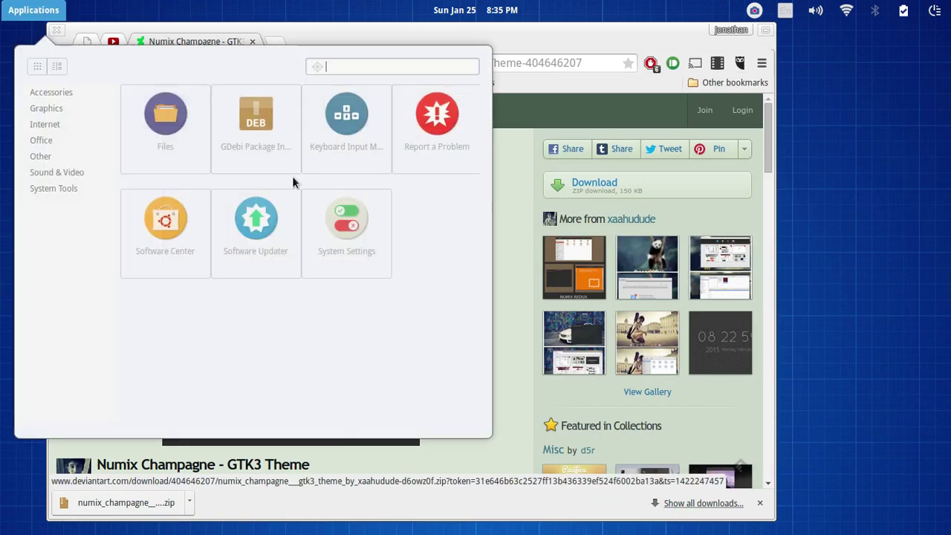
- Set Numix Champagne as the GTK+ theme in System Settings' Tweaks
click(371, 249)
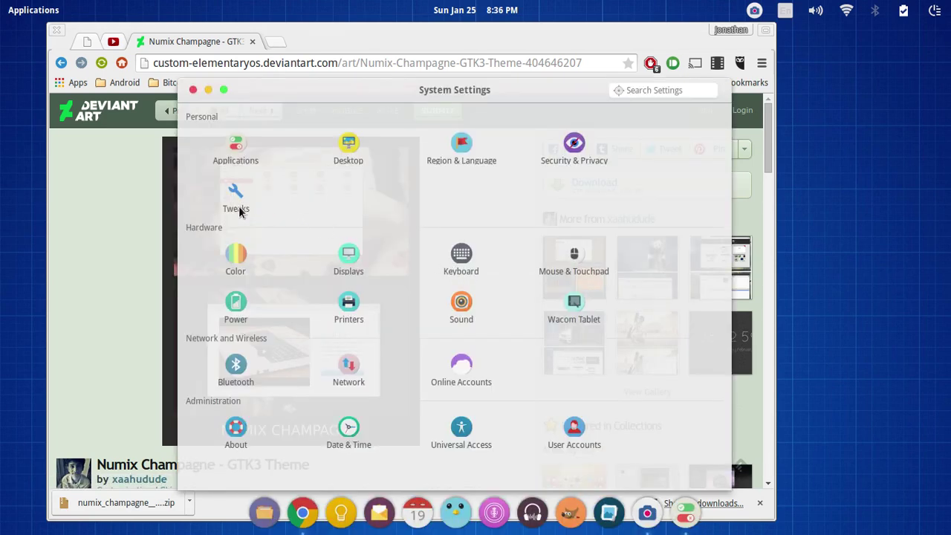
click(236, 199)
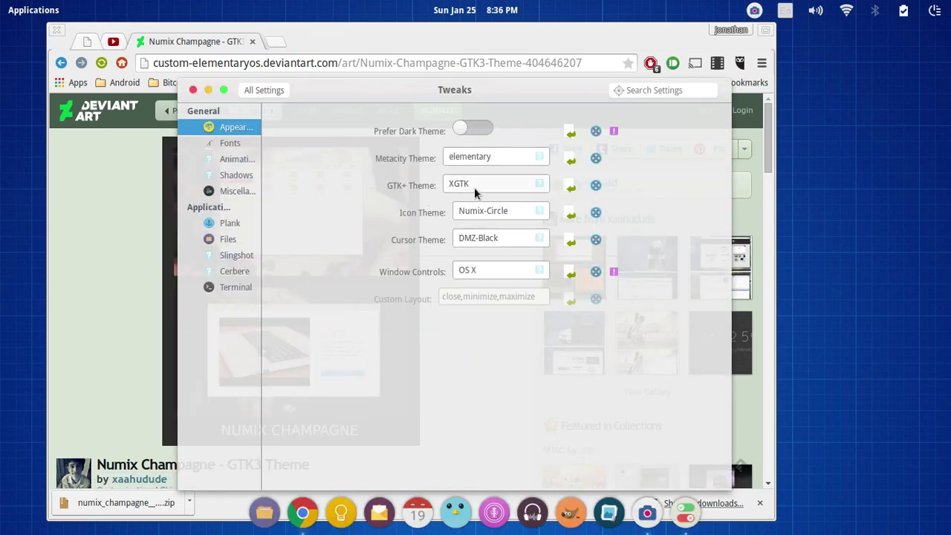
click(474, 187)
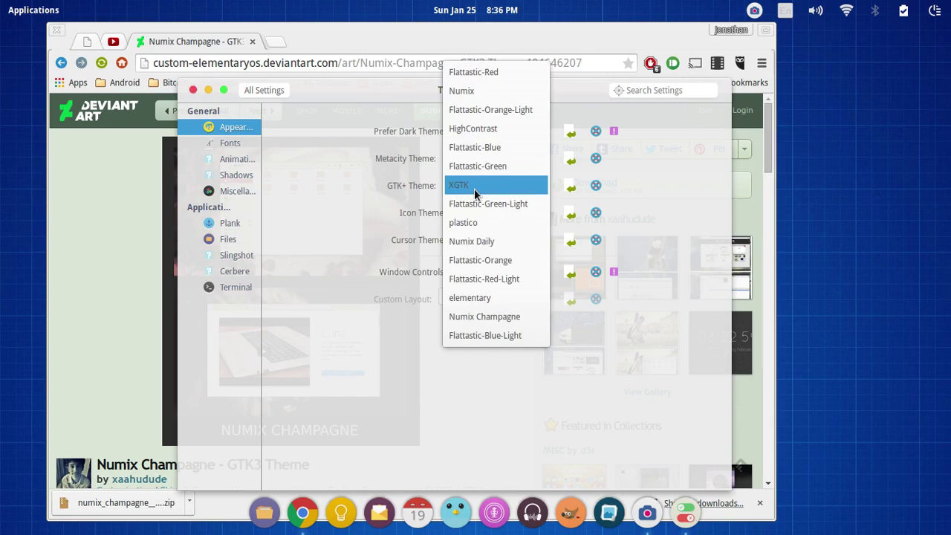
click(508, 316)
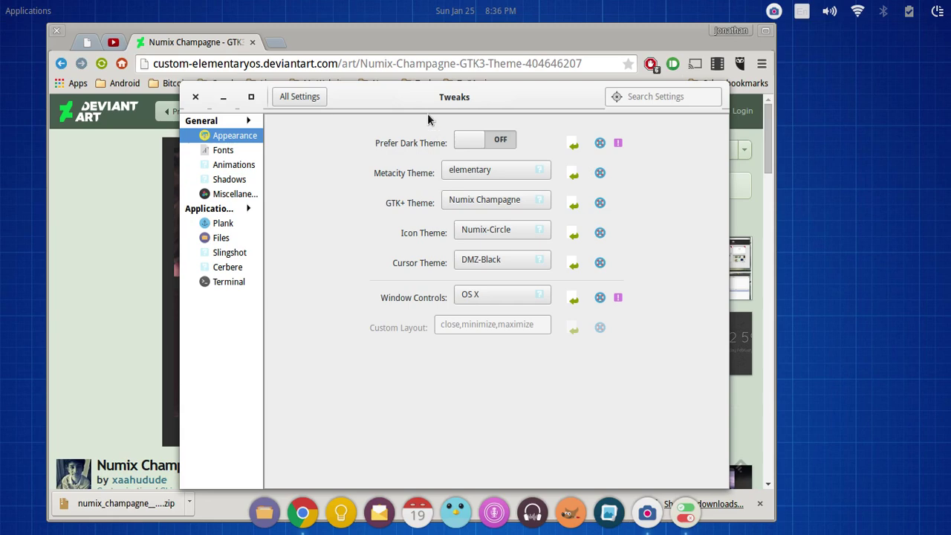
- Browse the launcher's Accessories and Other categories, then switch GTK+ theme to Flattastic-Blue-Light
click(30, 15)
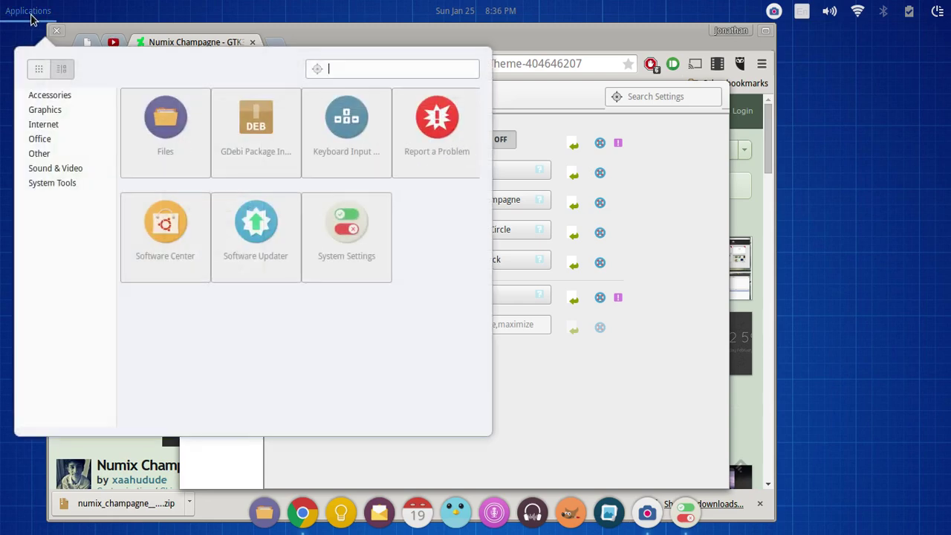
click(43, 99)
click(40, 154)
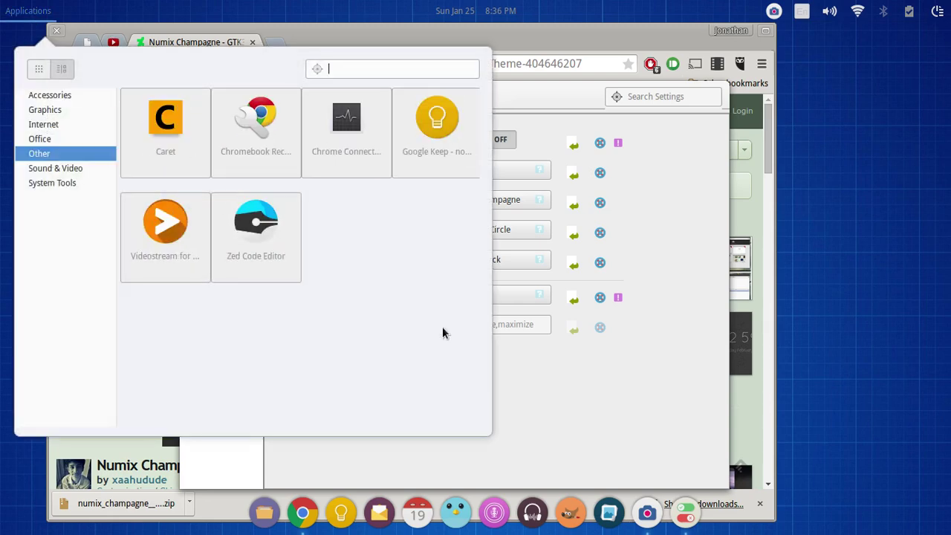
click(602, 400)
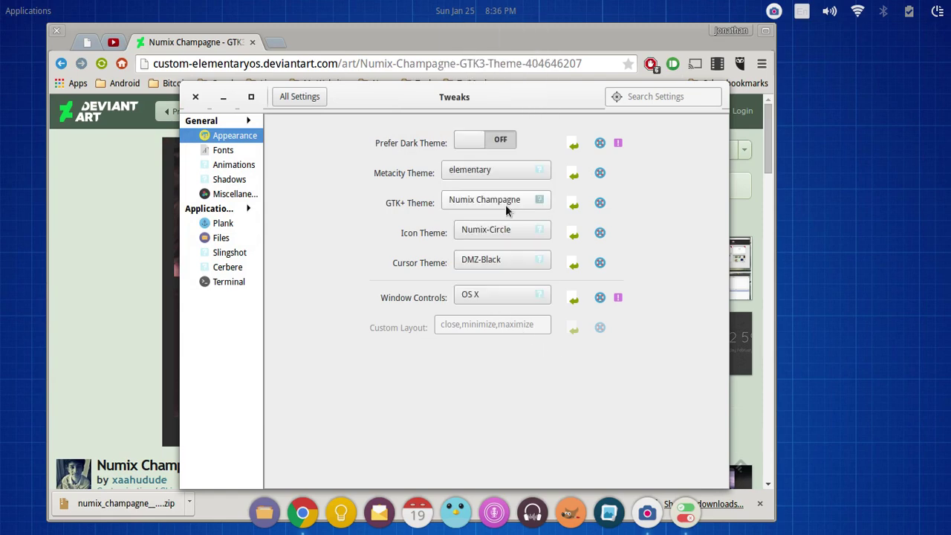
scroll(508, 194, up, 4)
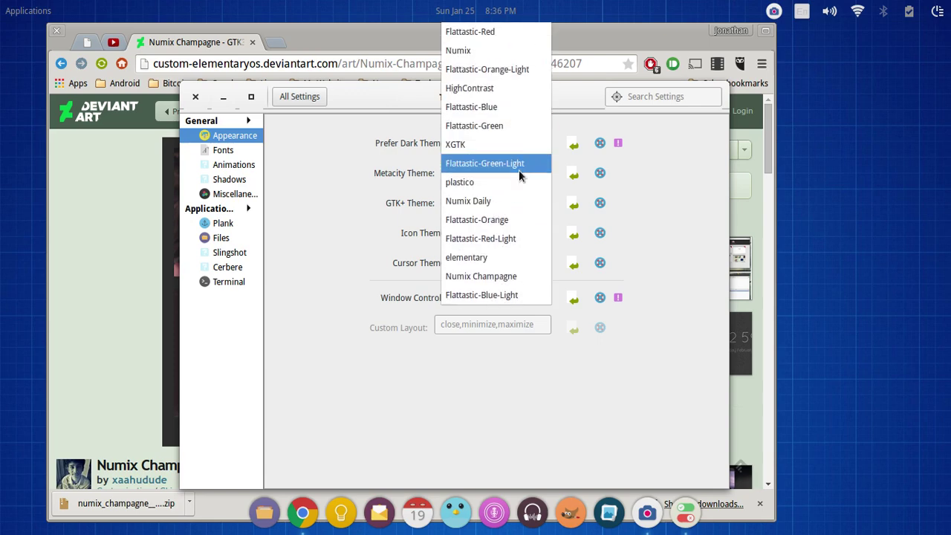
click(521, 294)
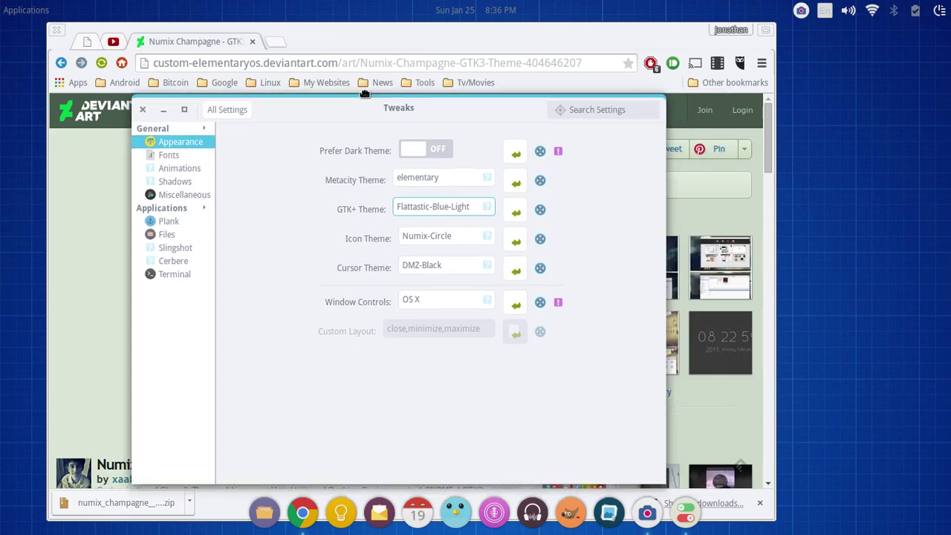
click(26, 10)
- Dismiss the launcher, review the GTK+ theme list without changes, and close Tweaks
click(26, 10)
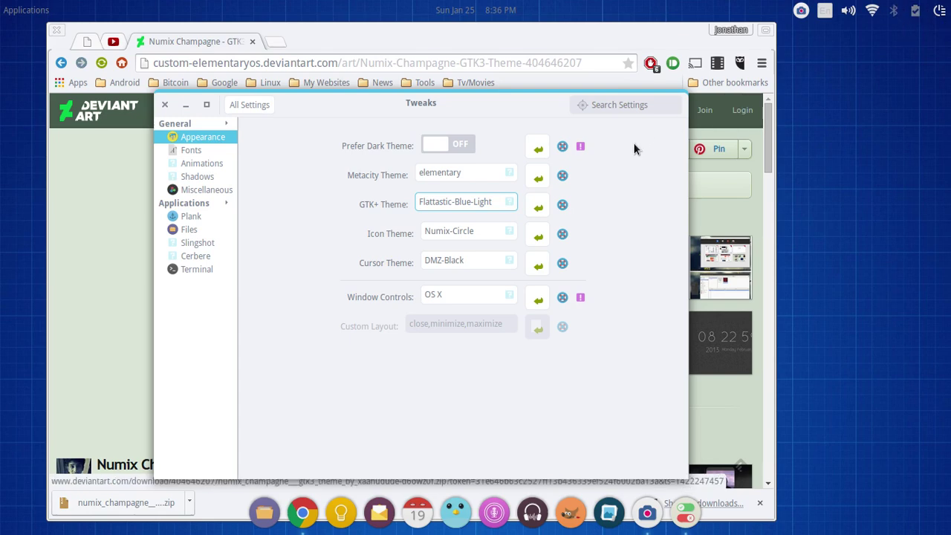
click(466, 204)
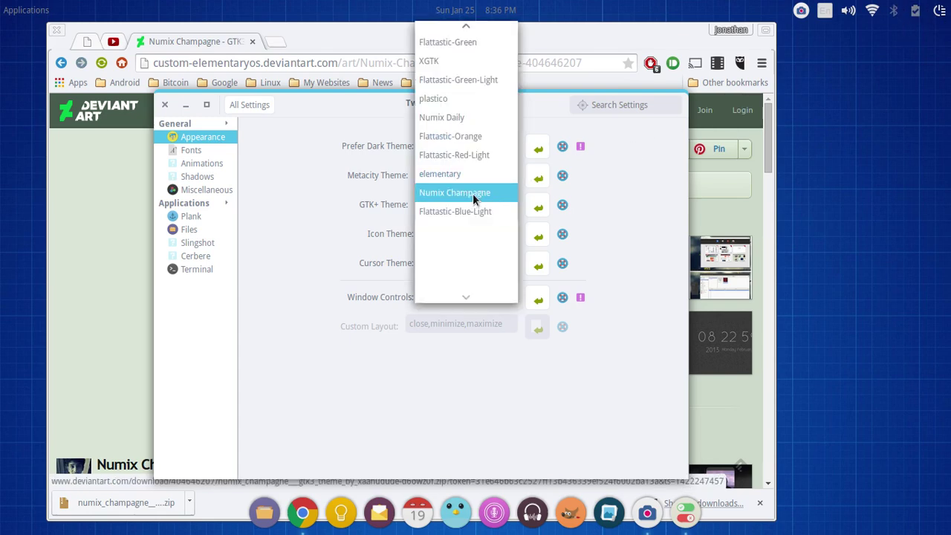
scroll(469, 164, up, 1)
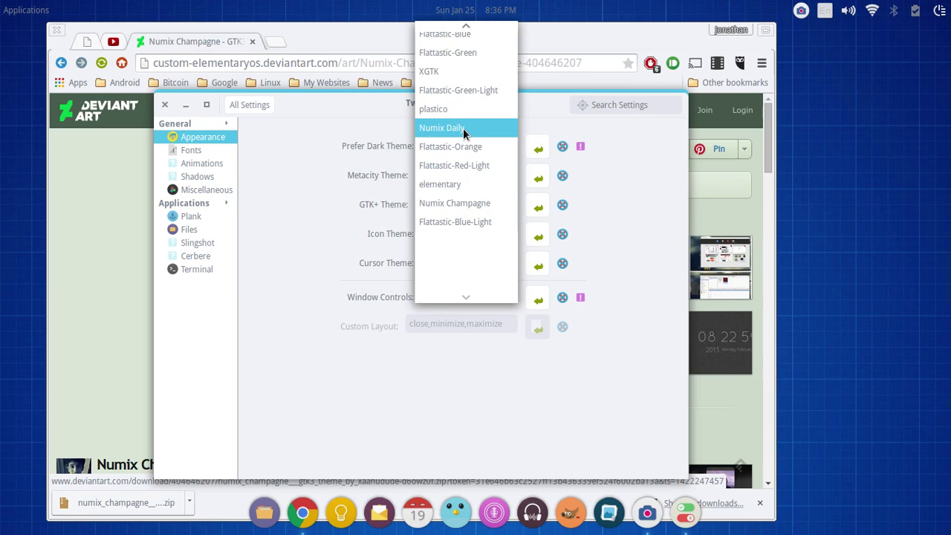
scroll(463, 128, up, 2)
key(Escape)
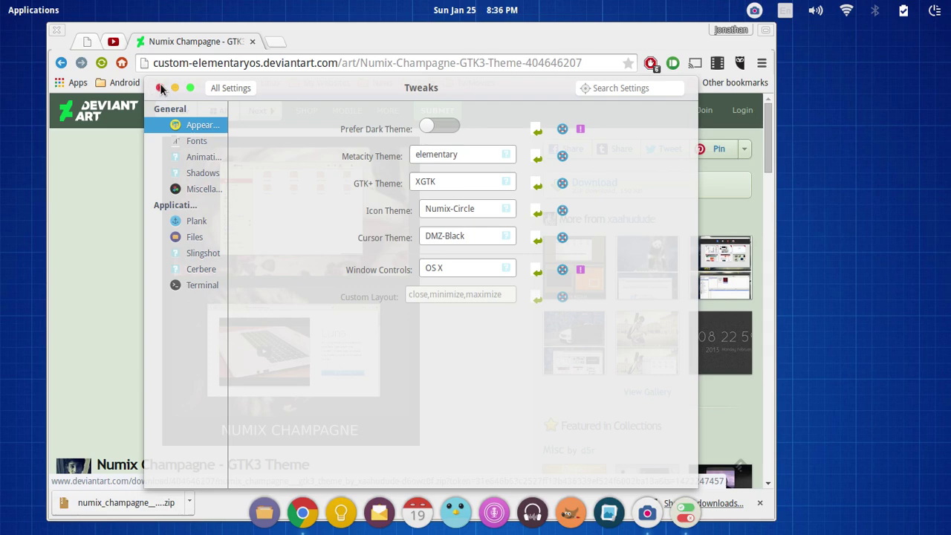
click(160, 88)
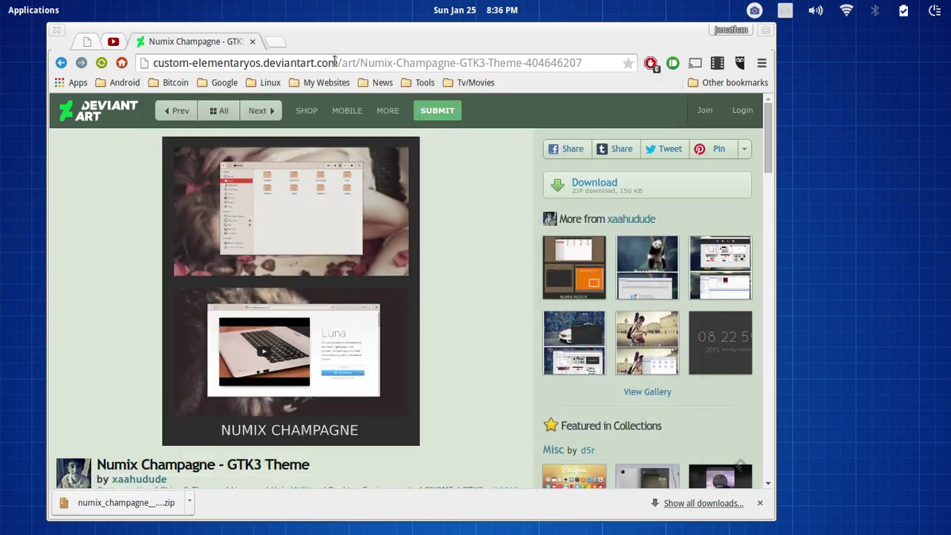